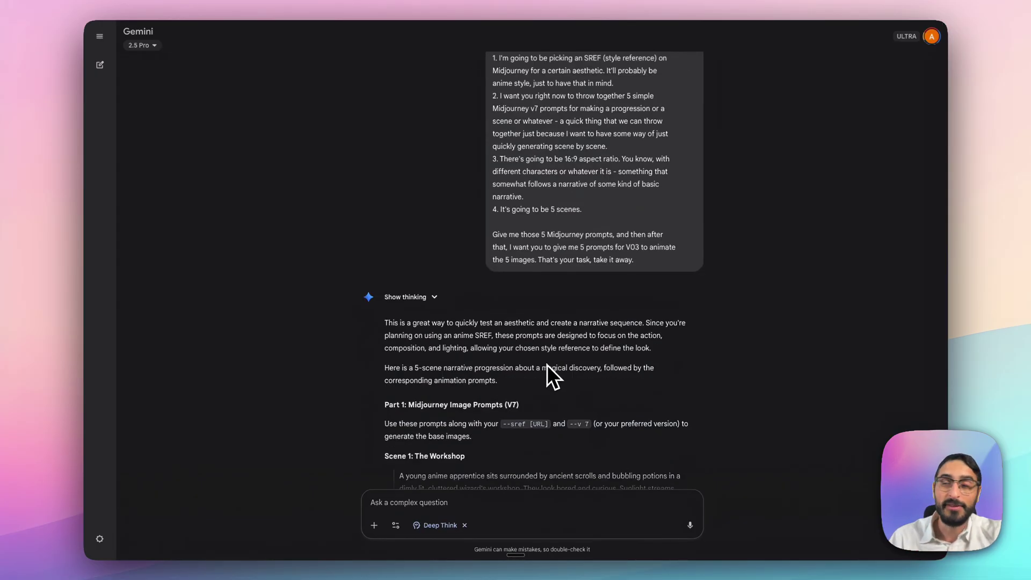
# Scroll through Gemini's five Midjourney prompts and its revised Cyberpunk Courier reply
pyautogui.scroll(2, 568, 356)
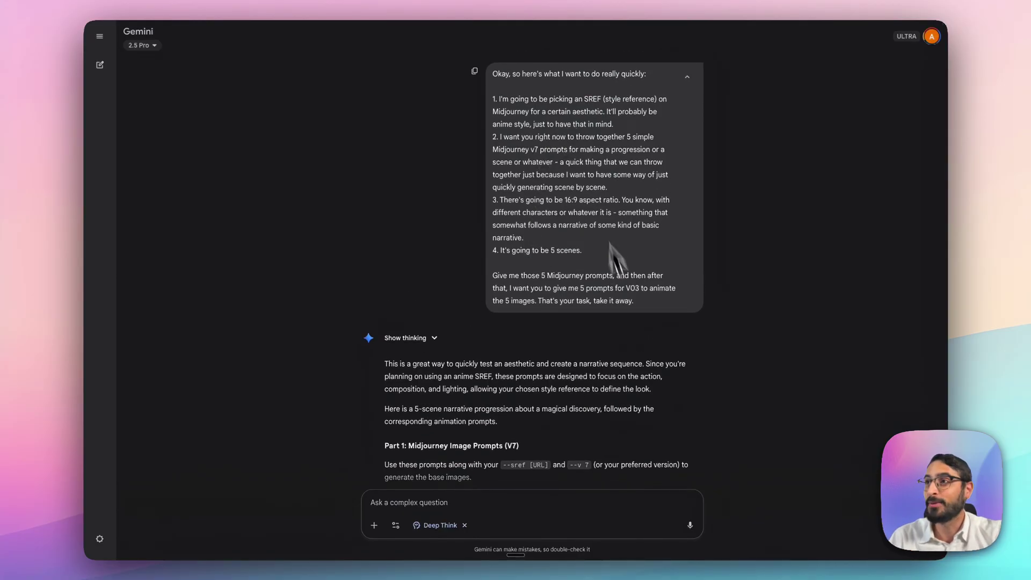
pyautogui.scroll(-4, 641, 356)
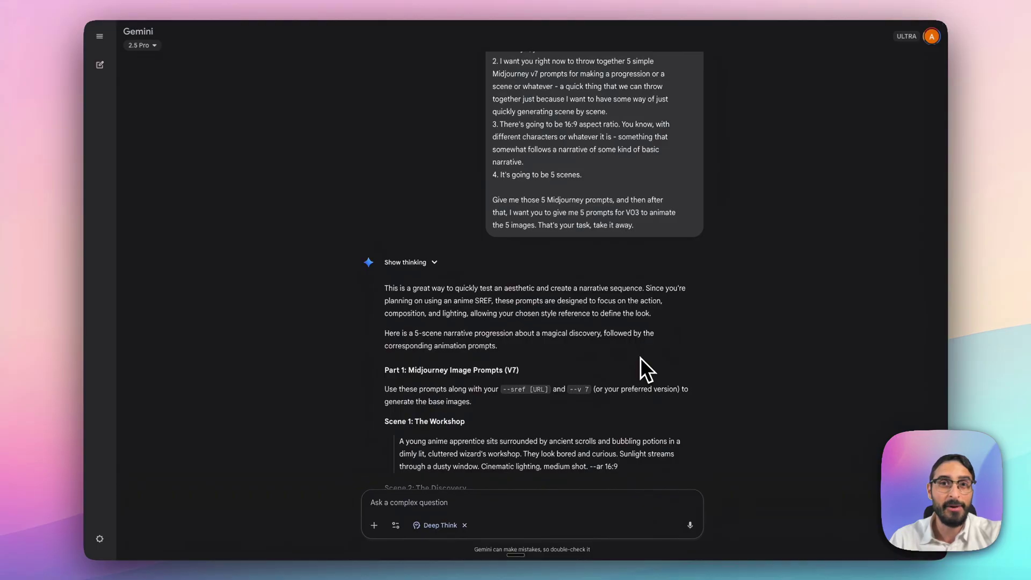
pyautogui.scroll(-3, 640, 357)
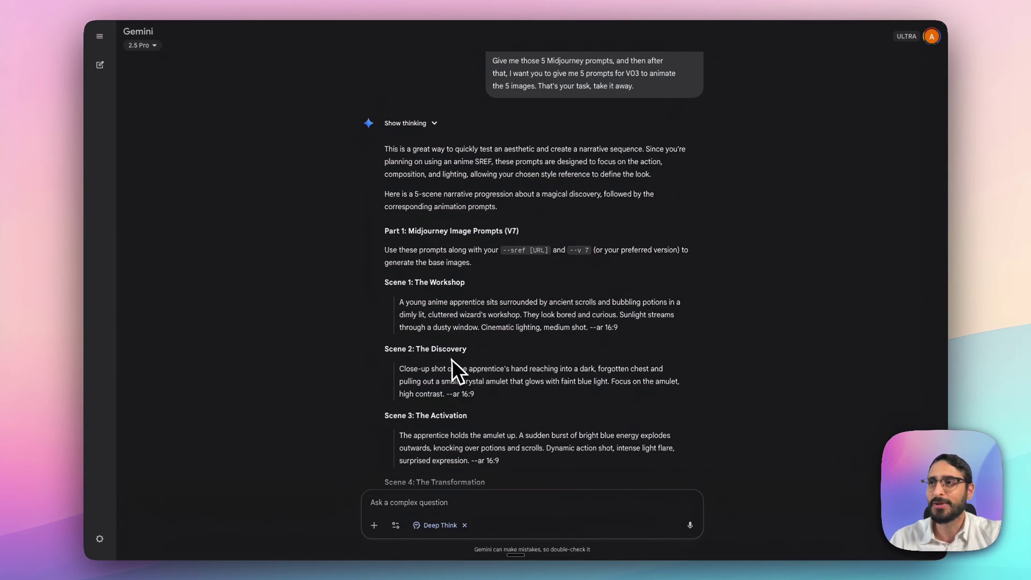
pyautogui.scroll(-2, 446, 433)
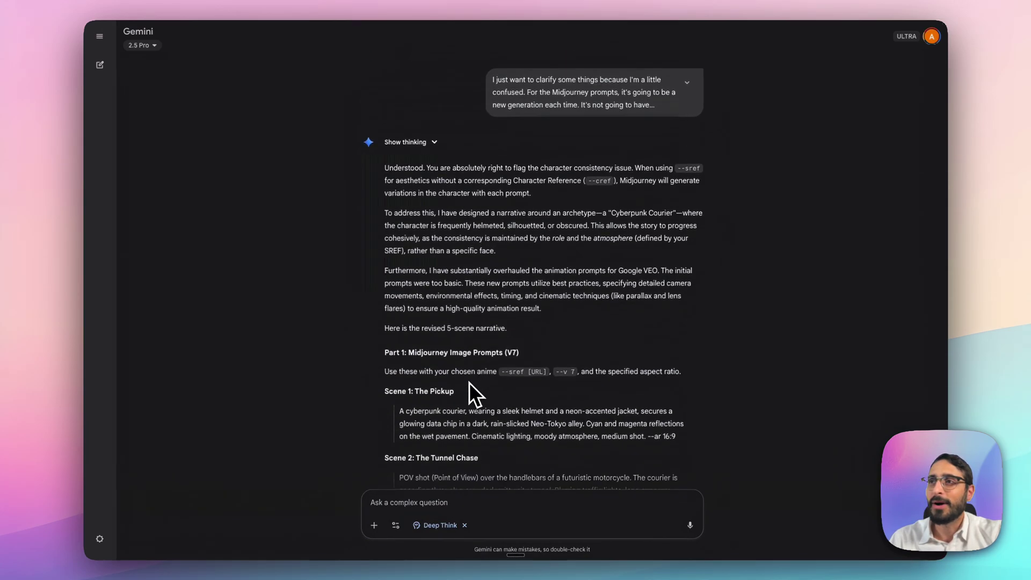
# Expand the Dragon Ball Z request and review the DBZ image prompts and Veo animation prompts
pyautogui.scroll(-1, 528, 187)
pyautogui.scroll(-3, 516, 311)
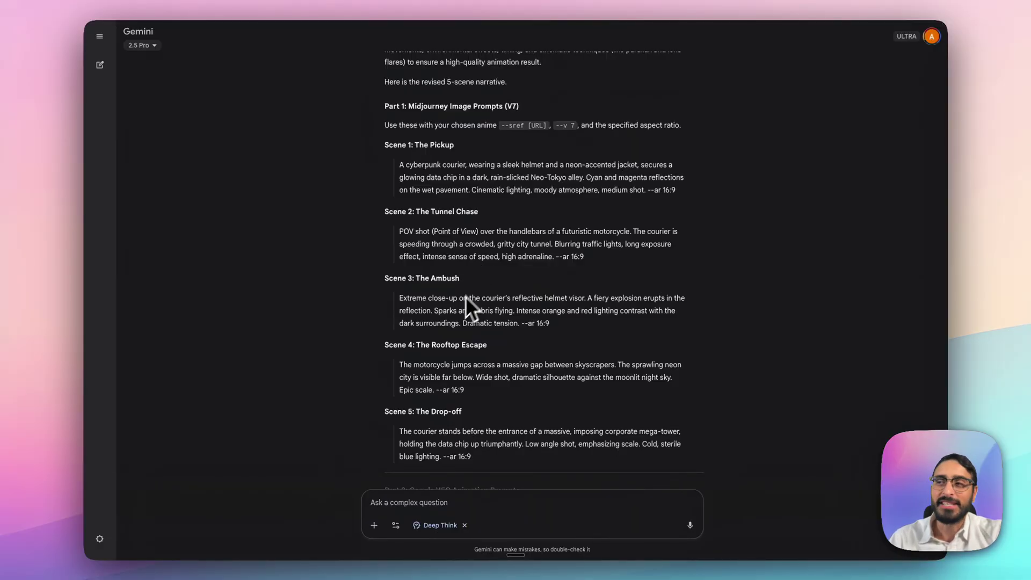
pyautogui.scroll(-15, 453, 307)
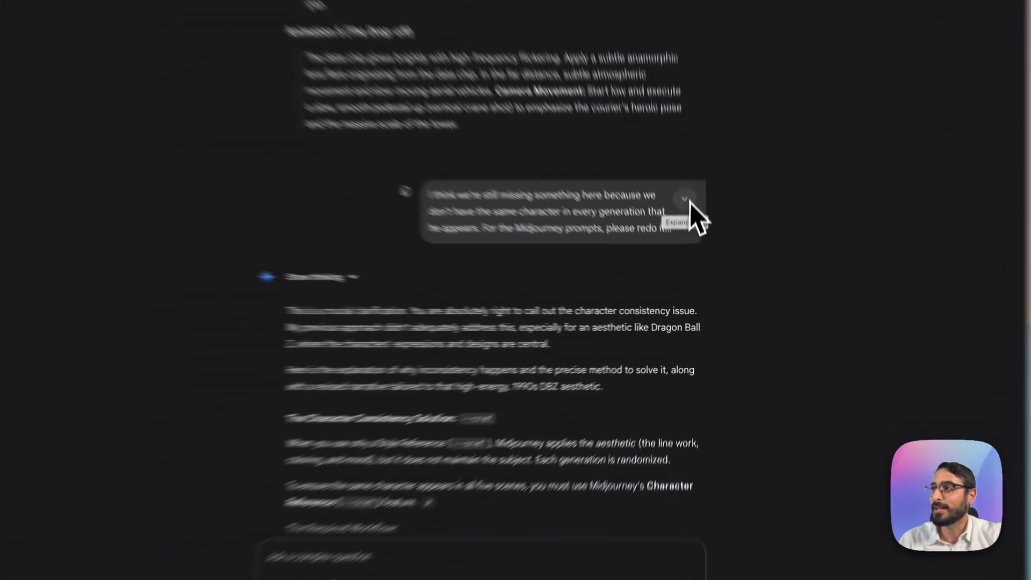
pyautogui.click(684, 232)
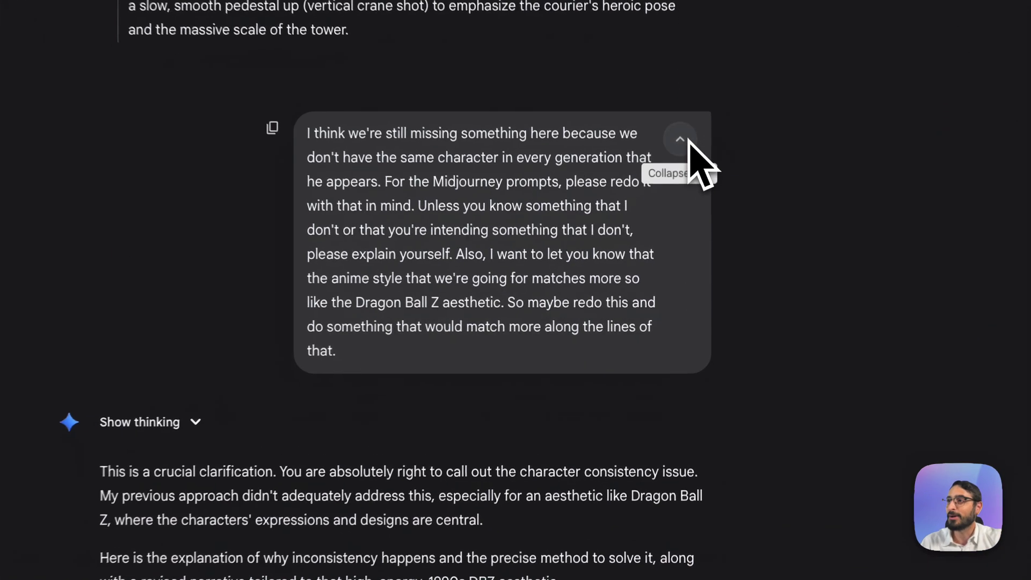
pyautogui.scroll(-10, 483, 368)
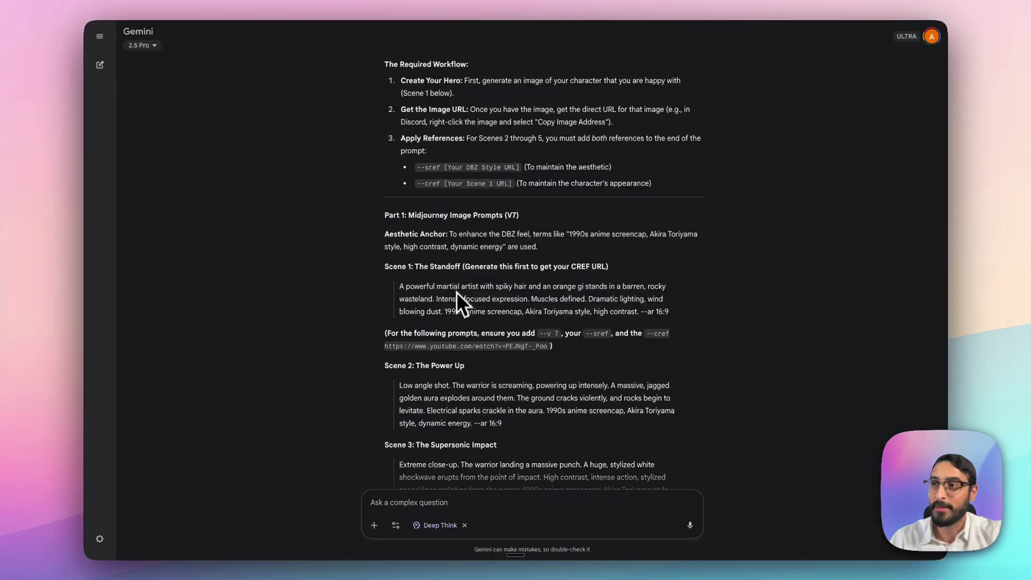
pyautogui.scroll(-2, 488, 441)
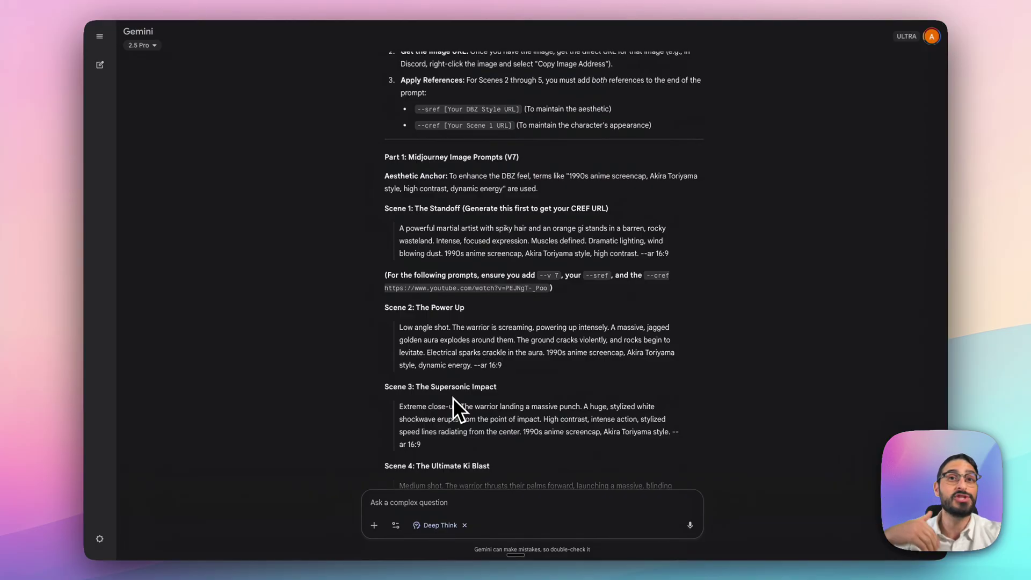
pyautogui.scroll(-3, 453, 397)
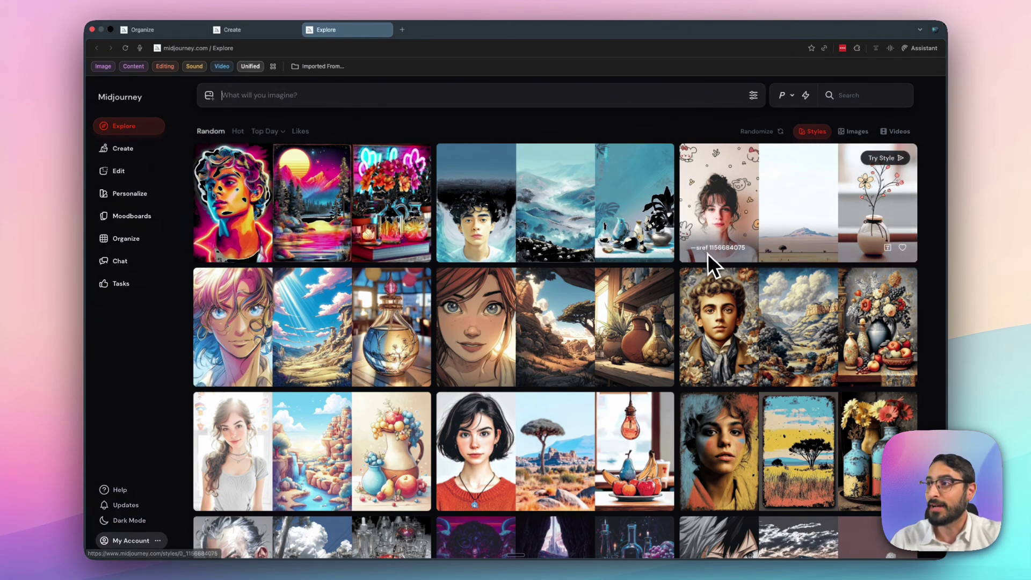
# Open the neon style card in Explore > Styles and look through its samples
pyautogui.click(269, 236)
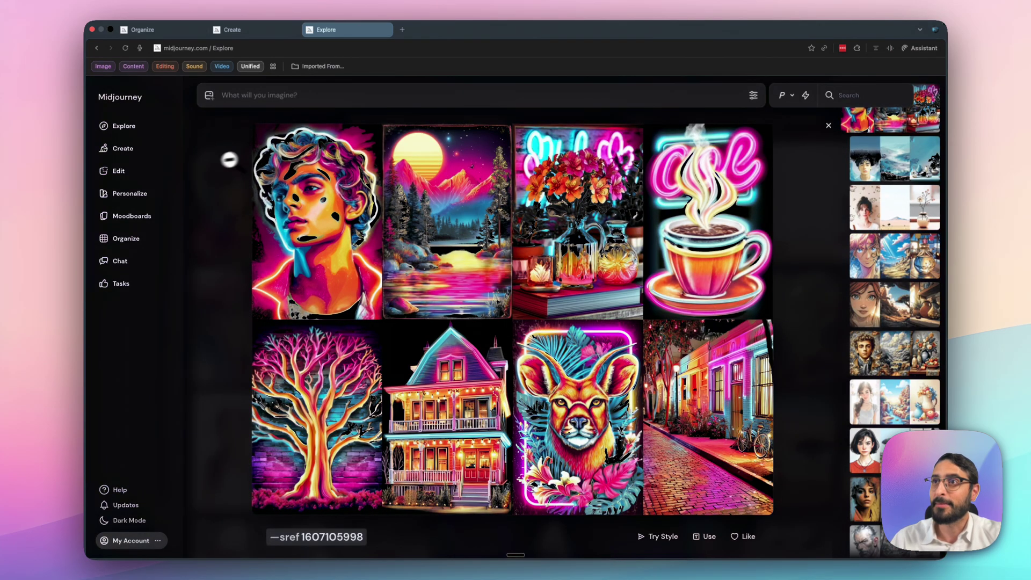
pyautogui.click(226, 160)
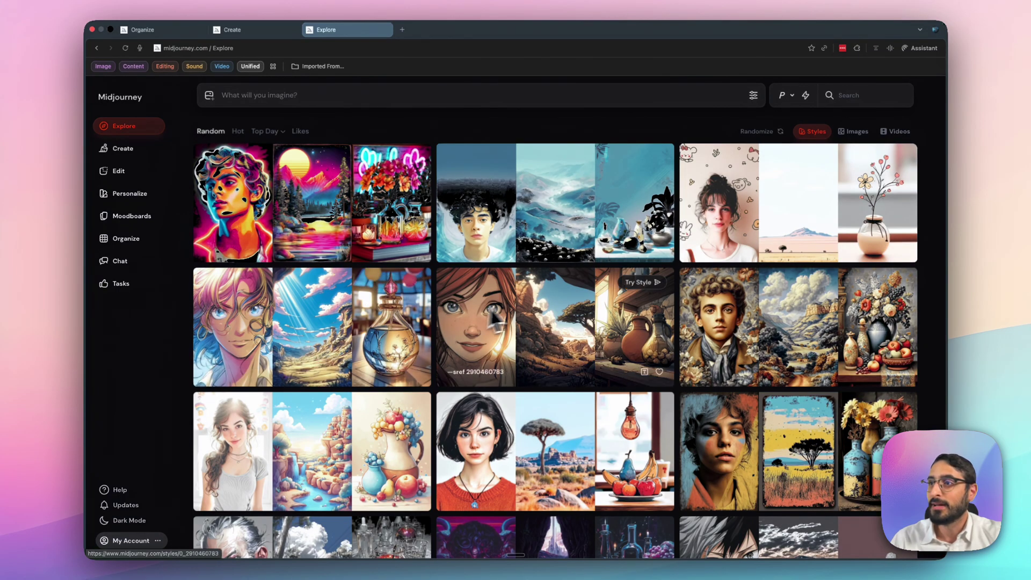
pyautogui.click(341, 234)
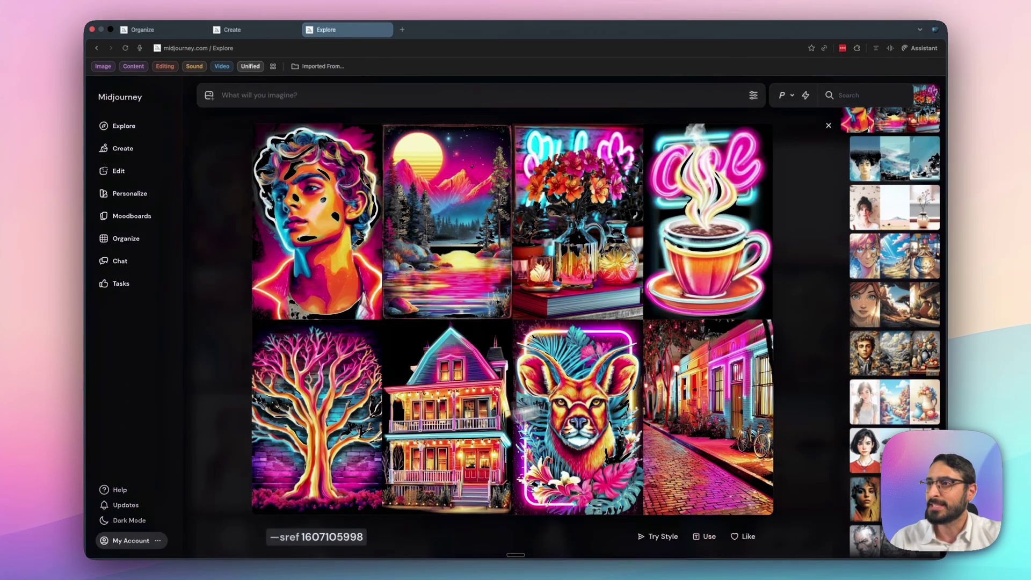
pyautogui.scroll(-1, 403, 392)
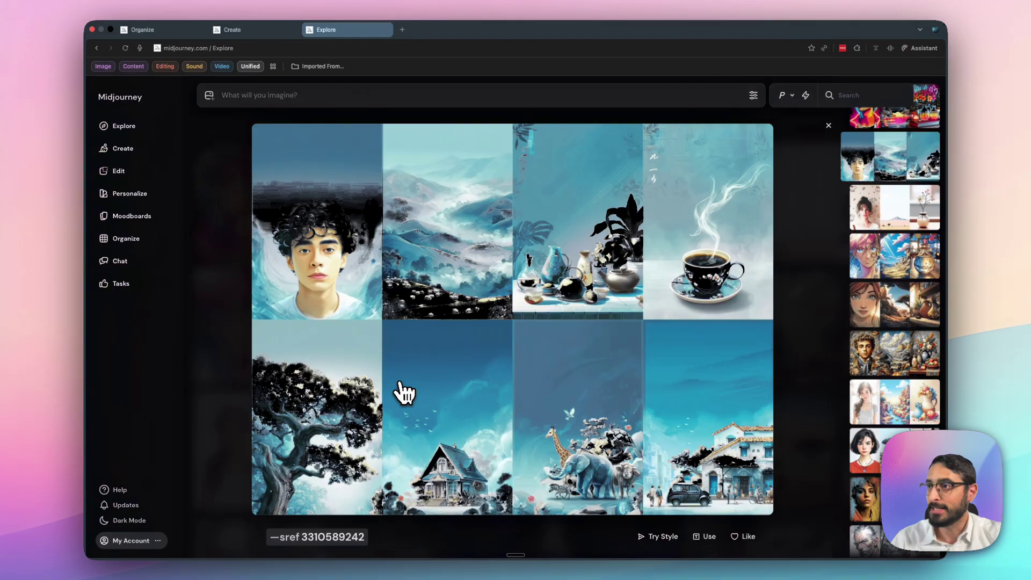
pyautogui.scroll(-2, 402, 391)
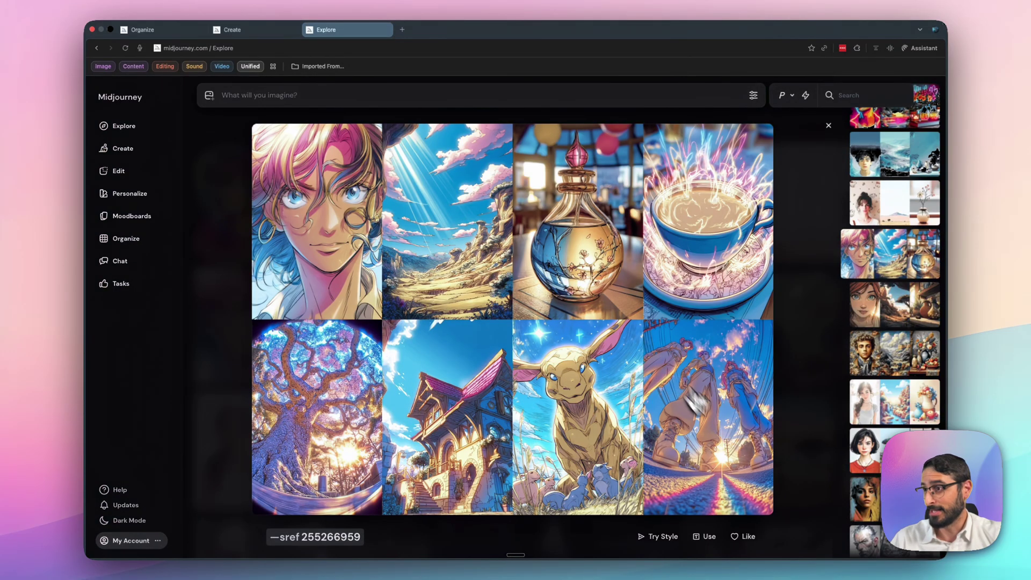
# Like style 255266959 and filter the gallery to liked styles
pyautogui.click(744, 540)
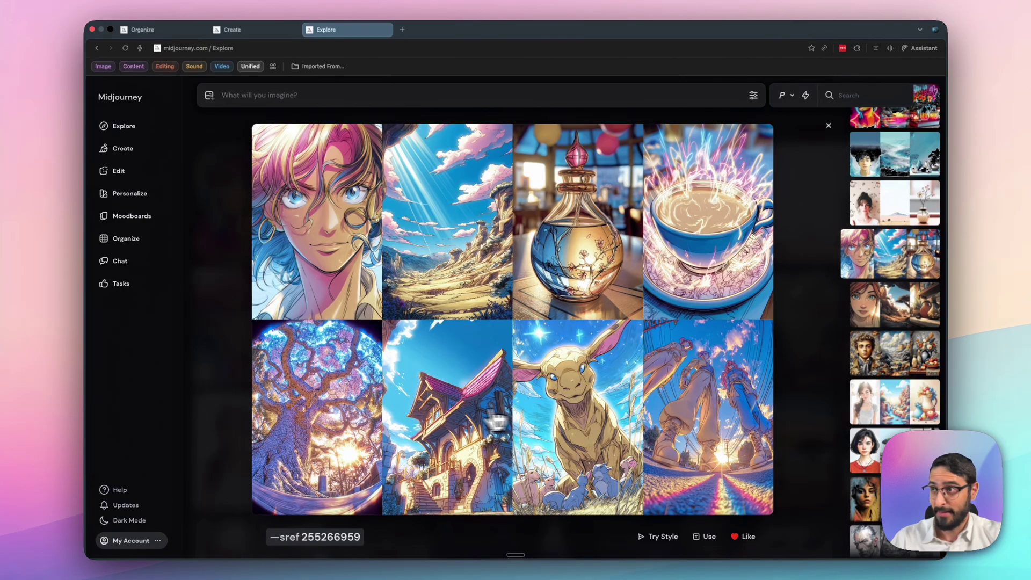
pyautogui.click(227, 274)
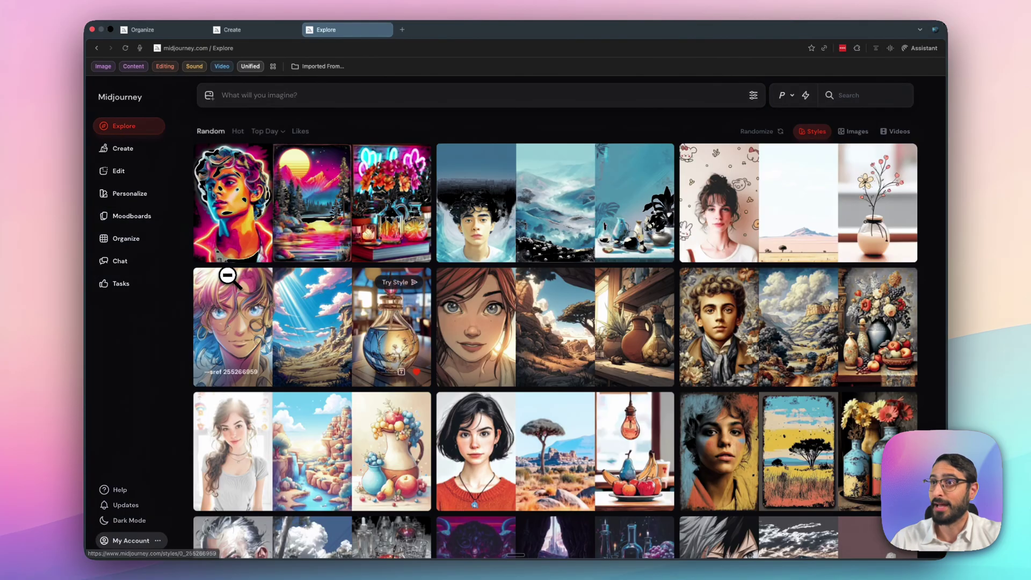
pyautogui.click(300, 131)
pyautogui.scroll(-20, 368, 341)
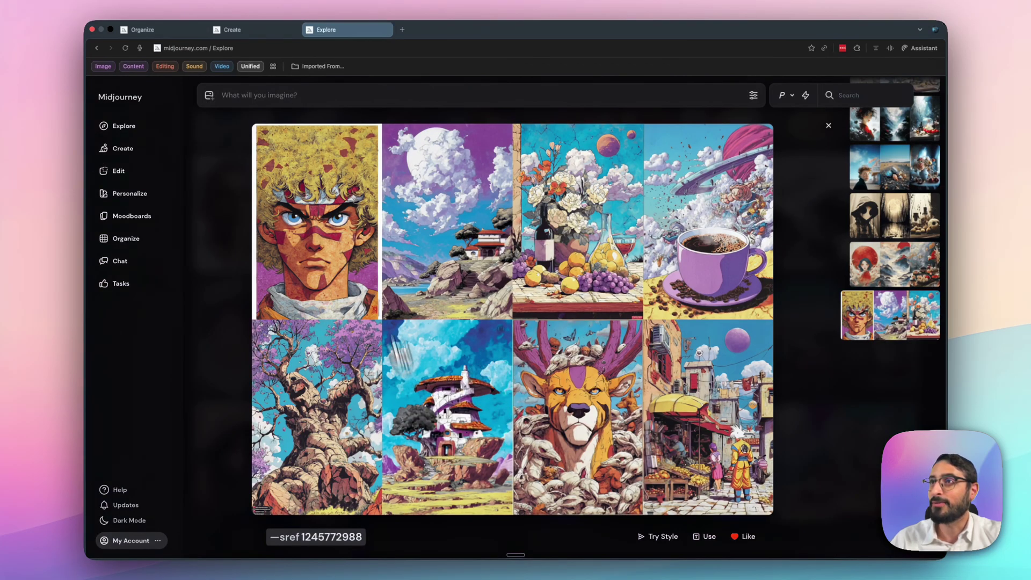
# Load the Goku standoff image's martial-artist prompt, ending --ar 16:9, into the Imagine bar
pyautogui.click(259, 30)
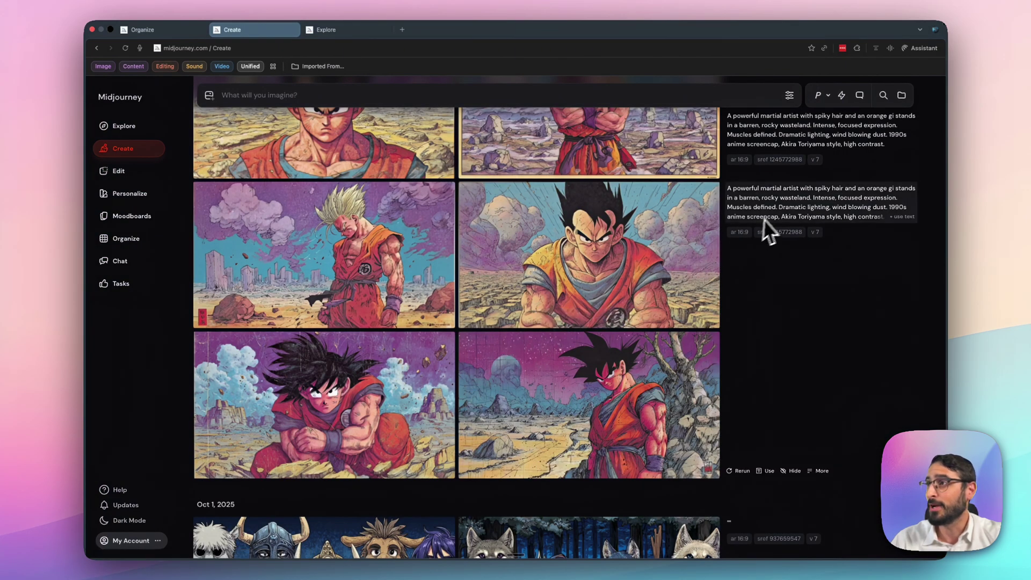
pyautogui.scroll(1, 382, 342)
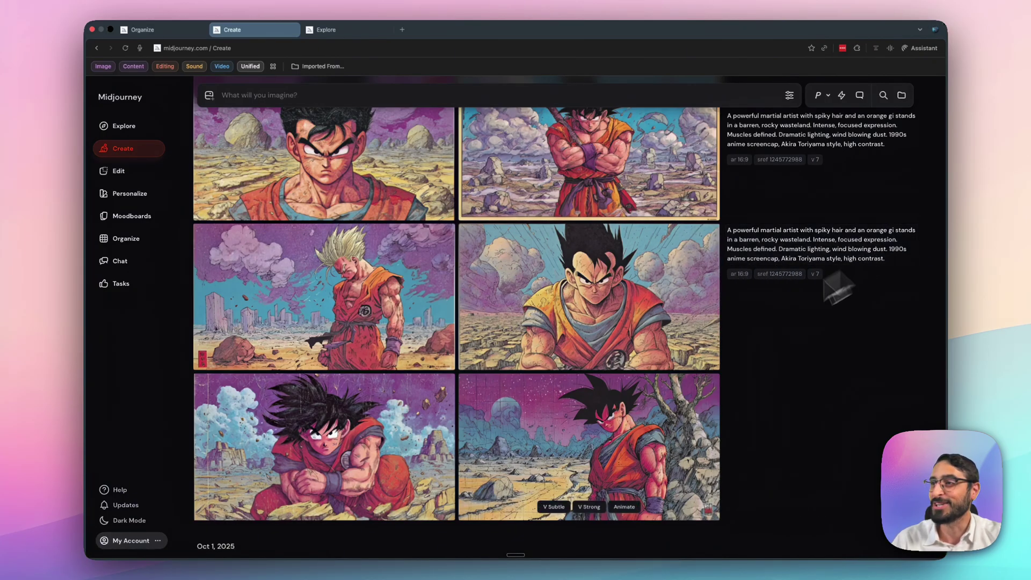
pyautogui.scroll(5, 523, 416)
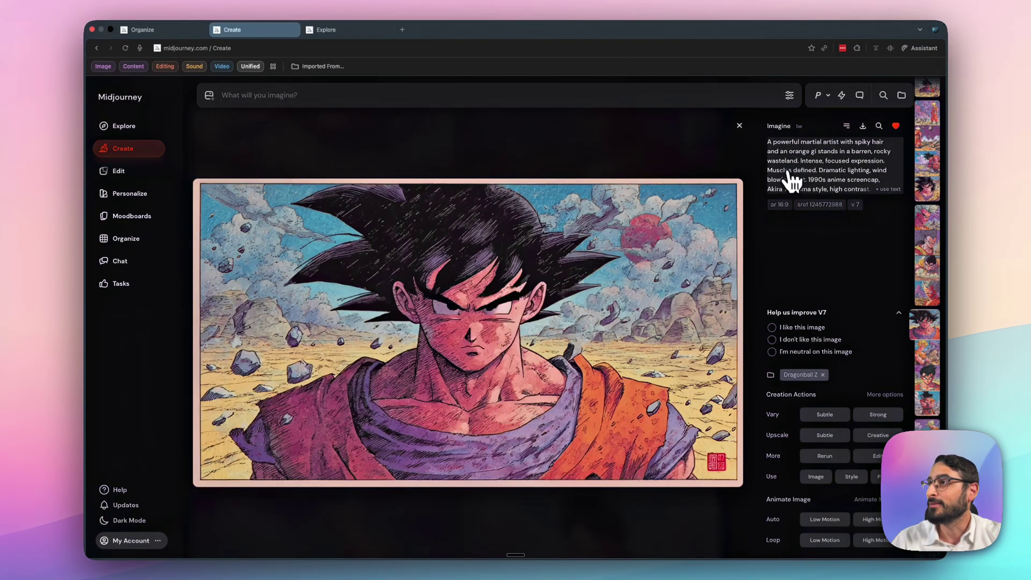
pyautogui.click(806, 180)
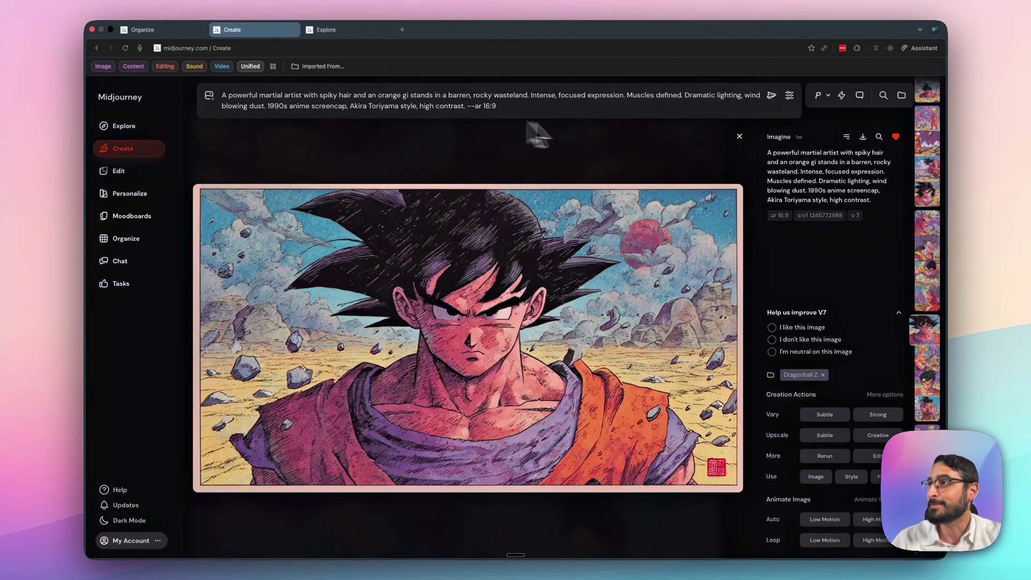
pyautogui.click(790, 96)
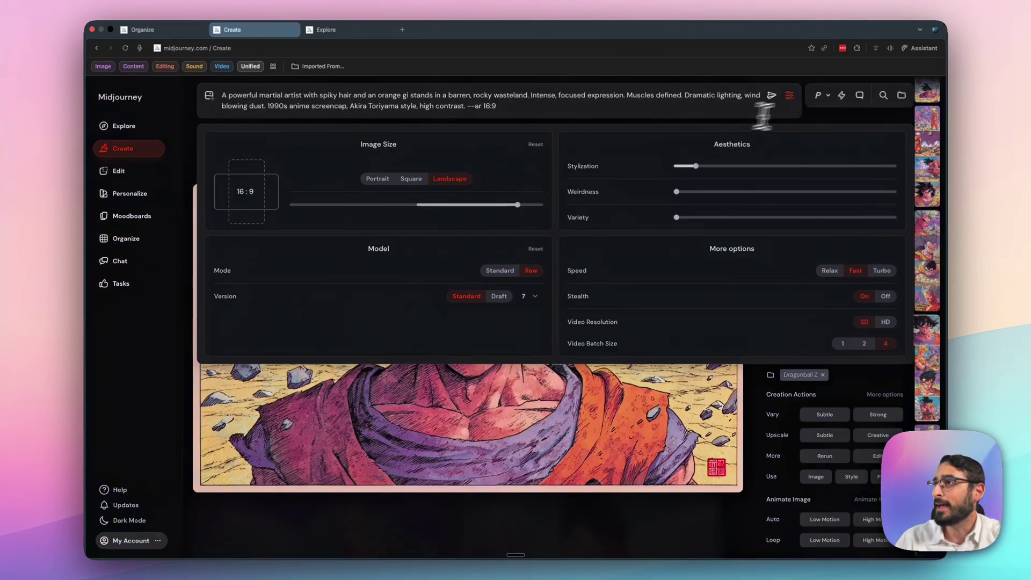
pyautogui.click(770, 113)
pyautogui.click(820, 215)
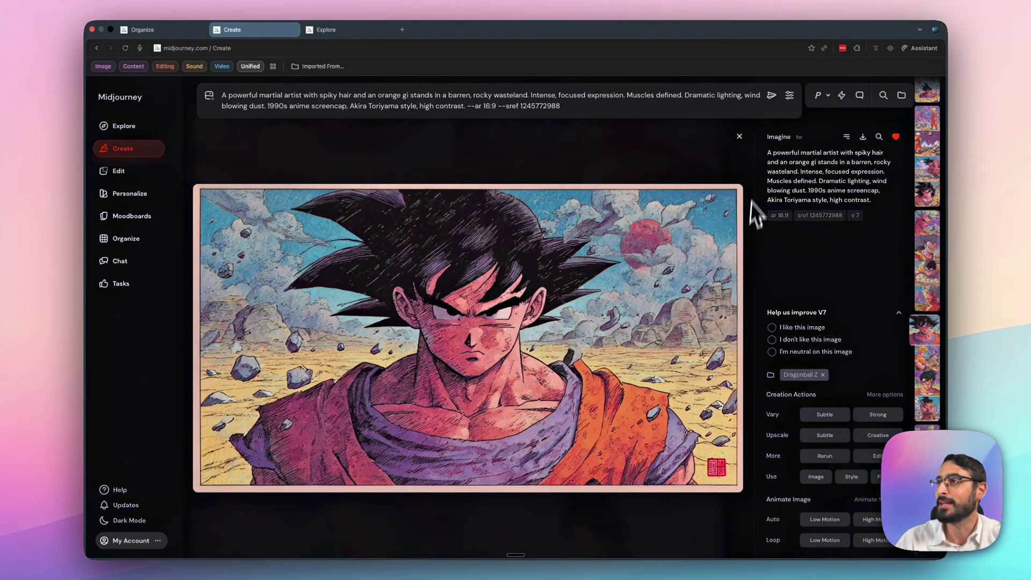
pyautogui.click(740, 136)
pyautogui.scroll(-10, 387, 315)
pyautogui.scroll(10, 379, 313)
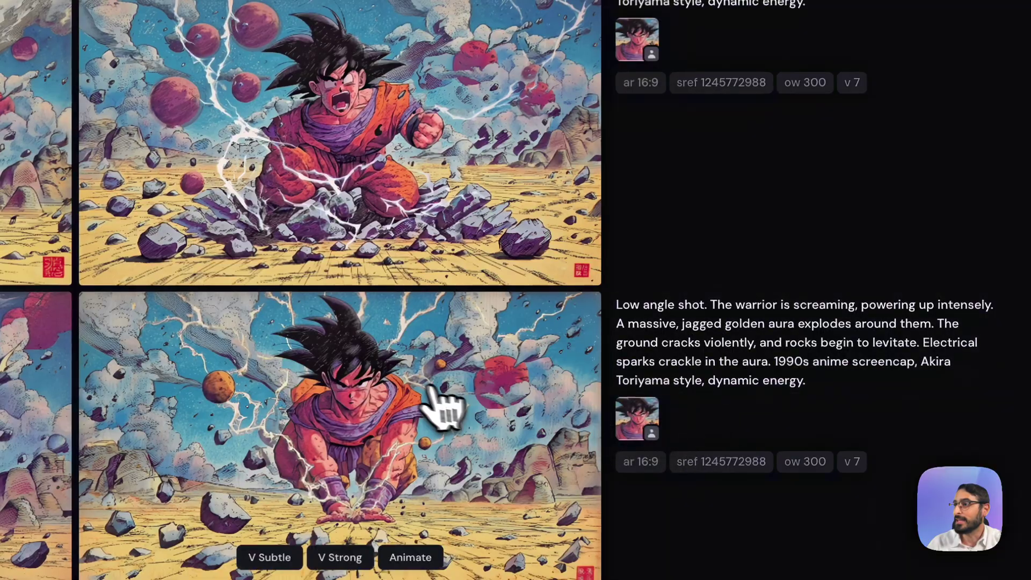
pyautogui.click(437, 410)
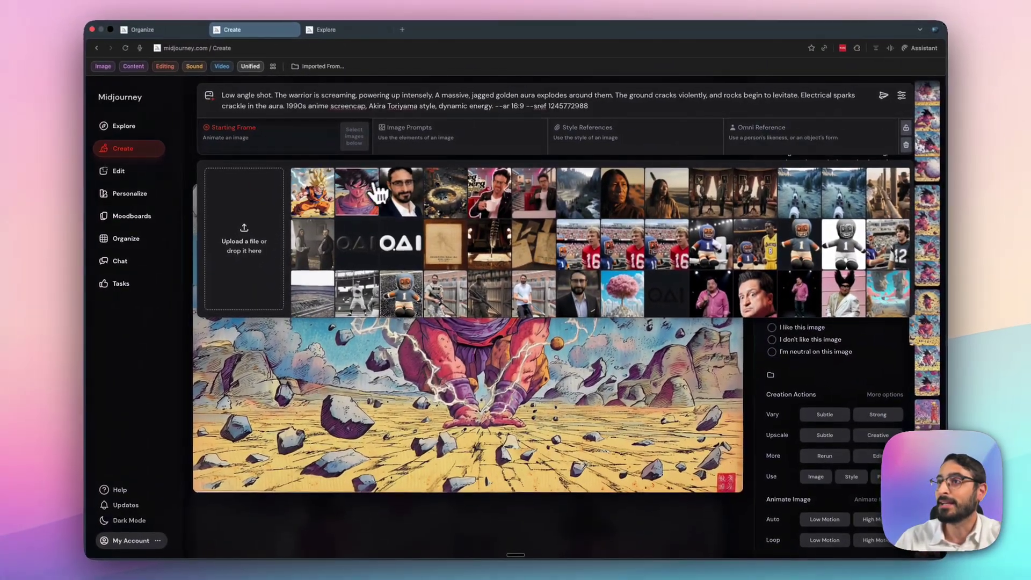
pyautogui.moveTo(356, 202); pyautogui.dragTo(876, 129)
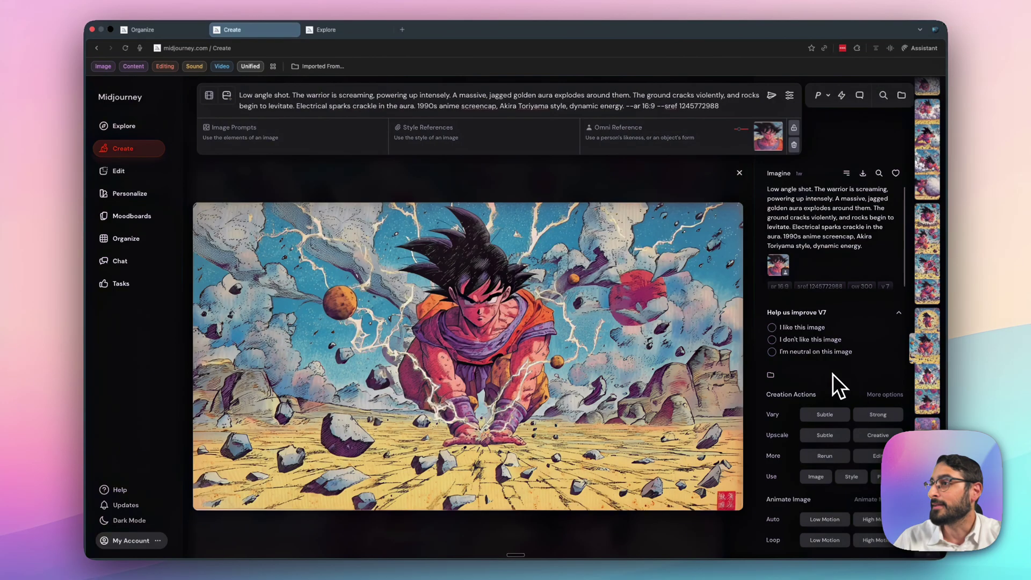
pyautogui.click(794, 145)
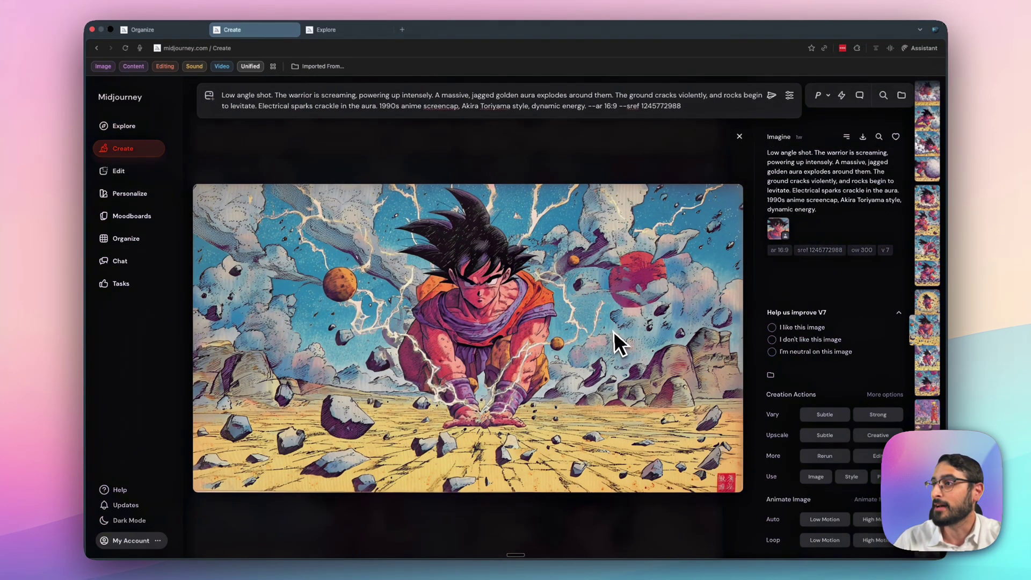
pyautogui.click(740, 137)
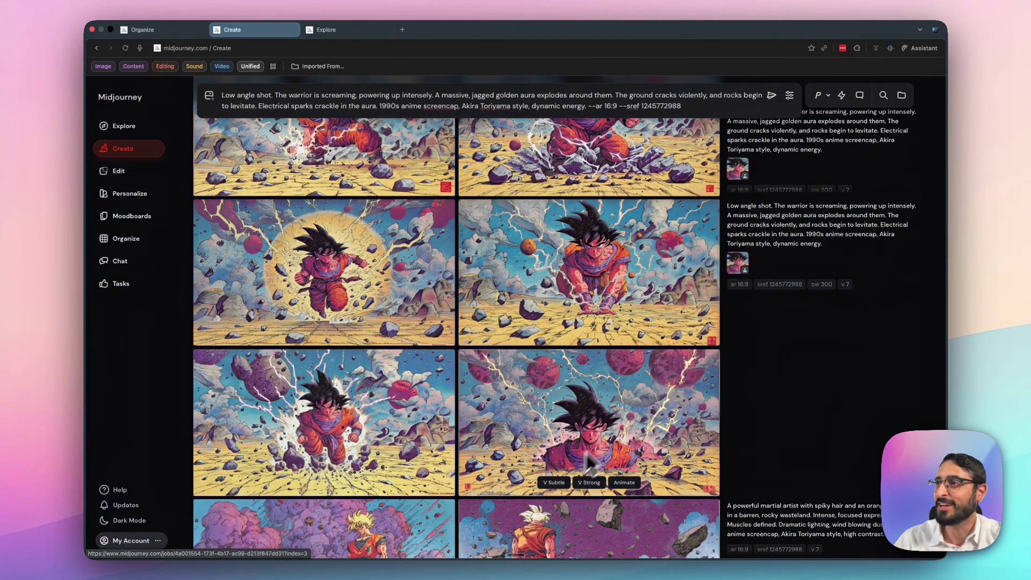
pyautogui.scroll(-15, 595, 459)
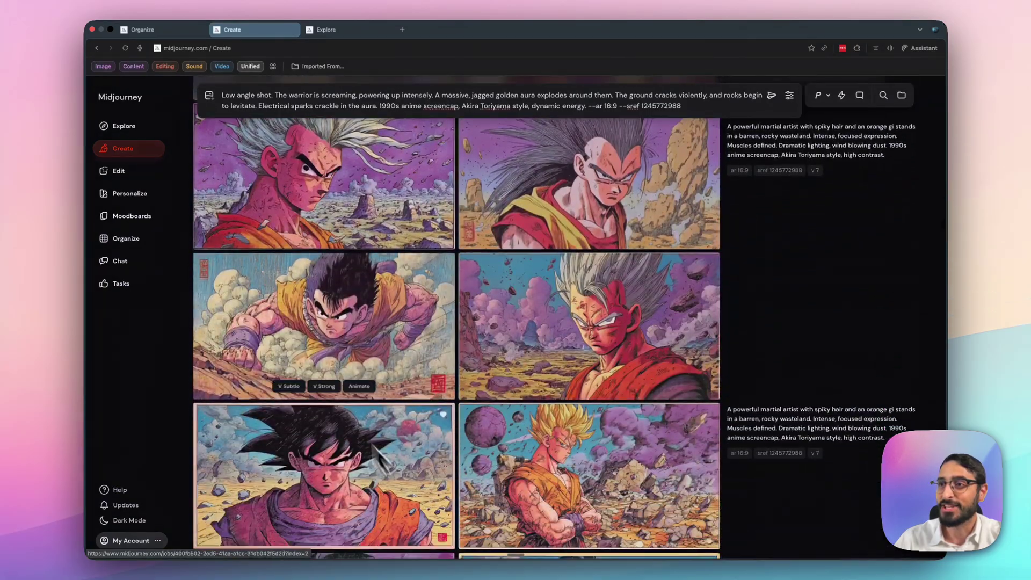
pyautogui.scroll(10, 575, 334)
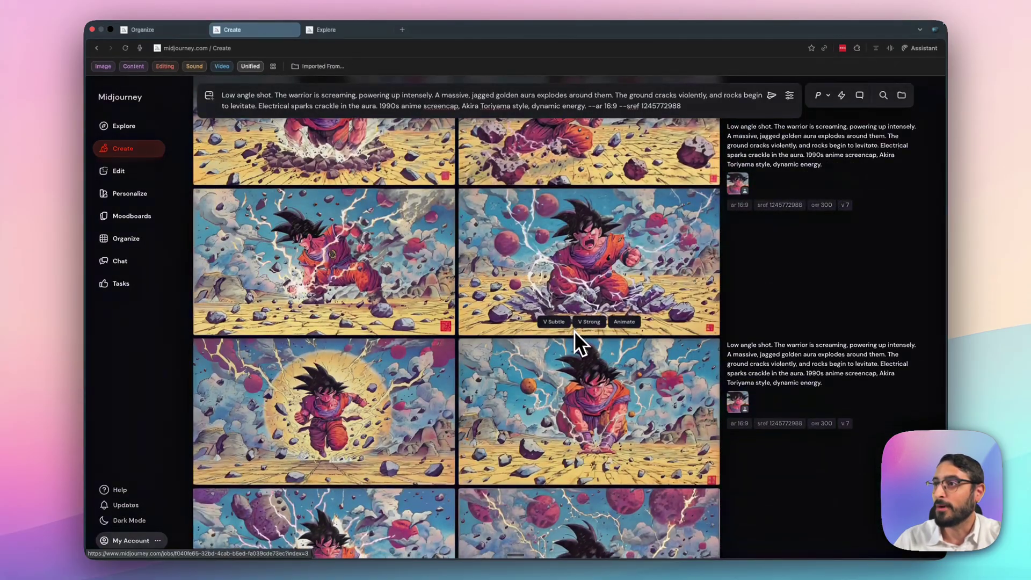
pyautogui.scroll(5, 574, 330)
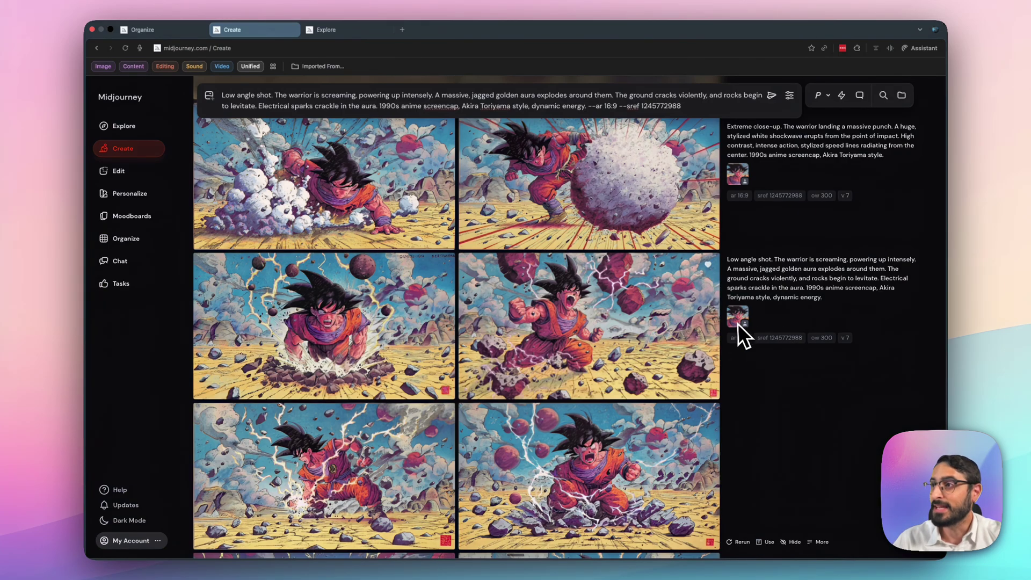
pyautogui.scroll(-15, 551, 453)
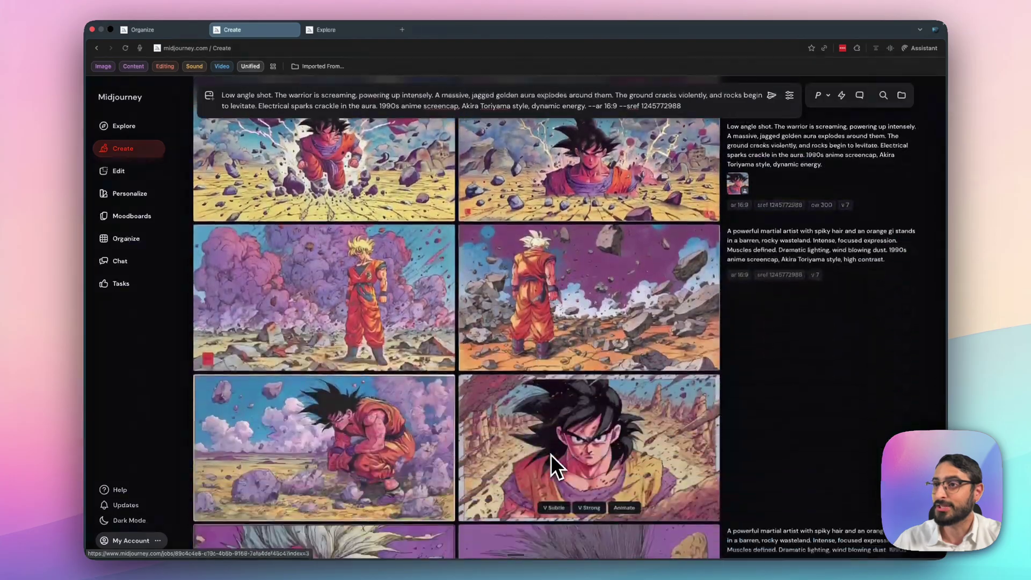
pyautogui.scroll(15, 364, 414)
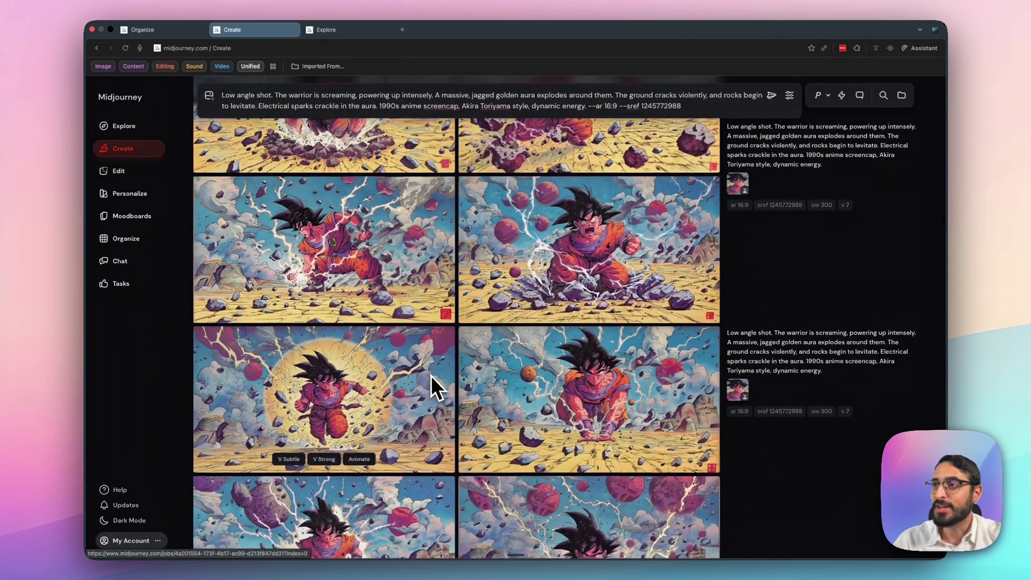
pyautogui.scroll(-3, 431, 377)
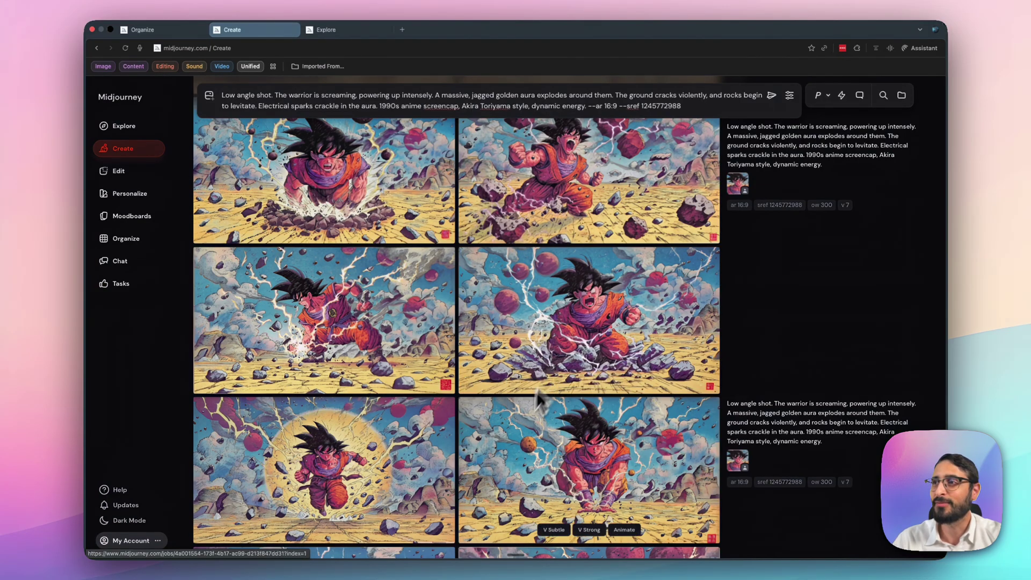
# Switch to the Google Flow Scenebuilder and scroll through the Goku clip grid
pyautogui.hotkey('ctrl', 'Left')
pyautogui.scroll(-8, 658, 235)
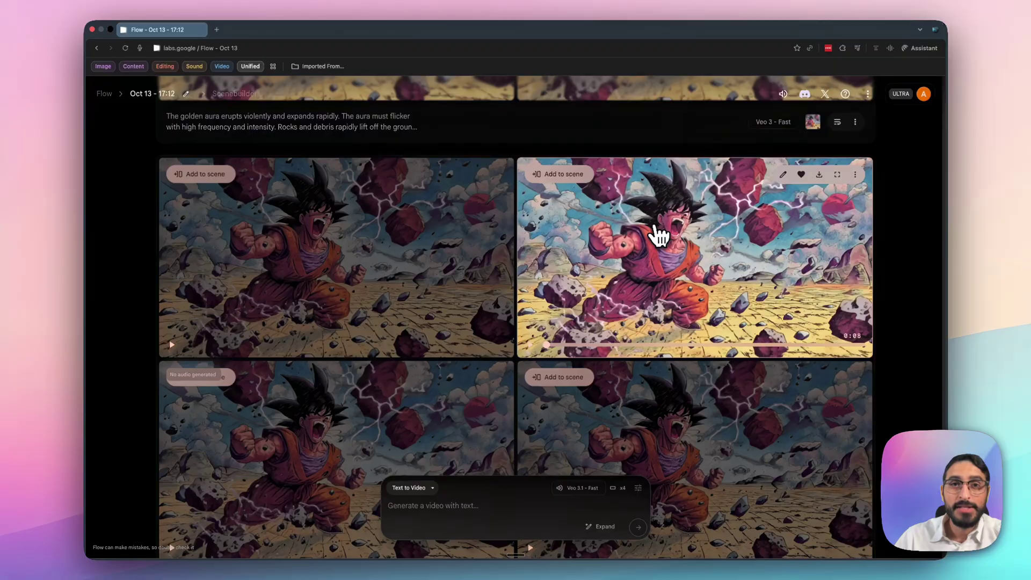
pyautogui.scroll(-3, 686, 293)
pyautogui.scroll(-8, 345, 269)
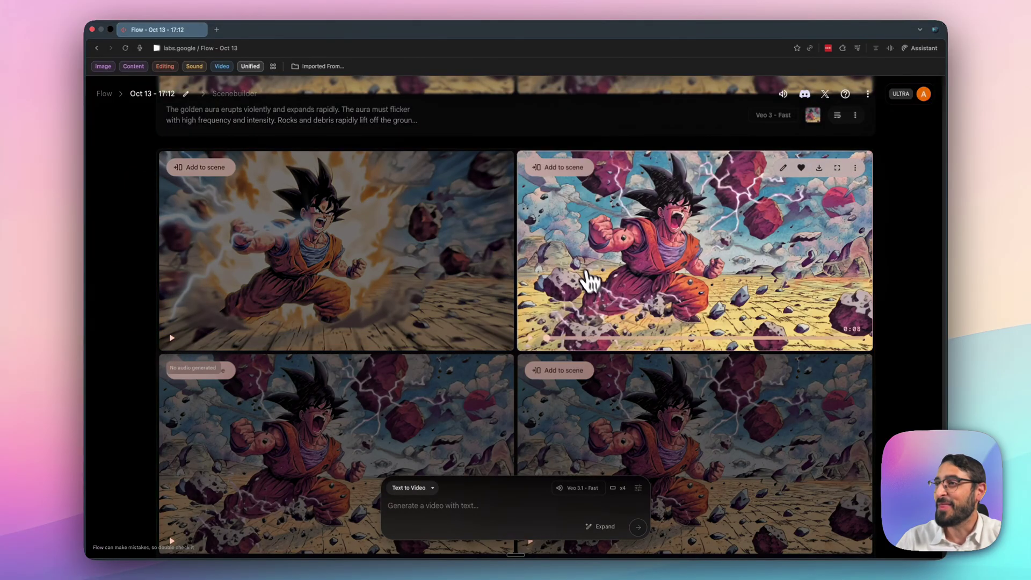
# Pause the golden-aura transformation clip and scrub from the black-haired to the Super Saiyan frame
pyautogui.moveTo(468, 270)
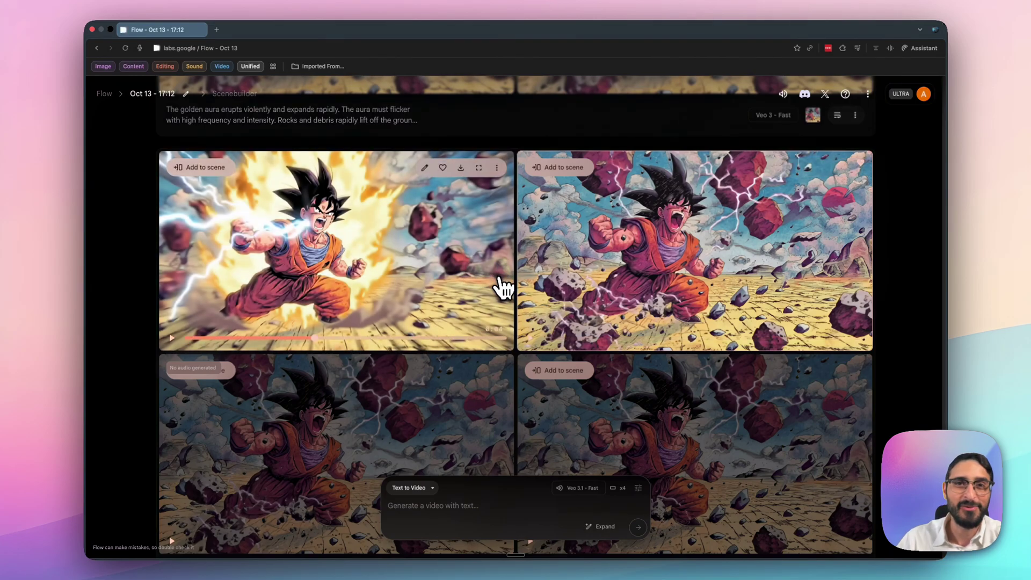
pyautogui.moveTo(563, 336)
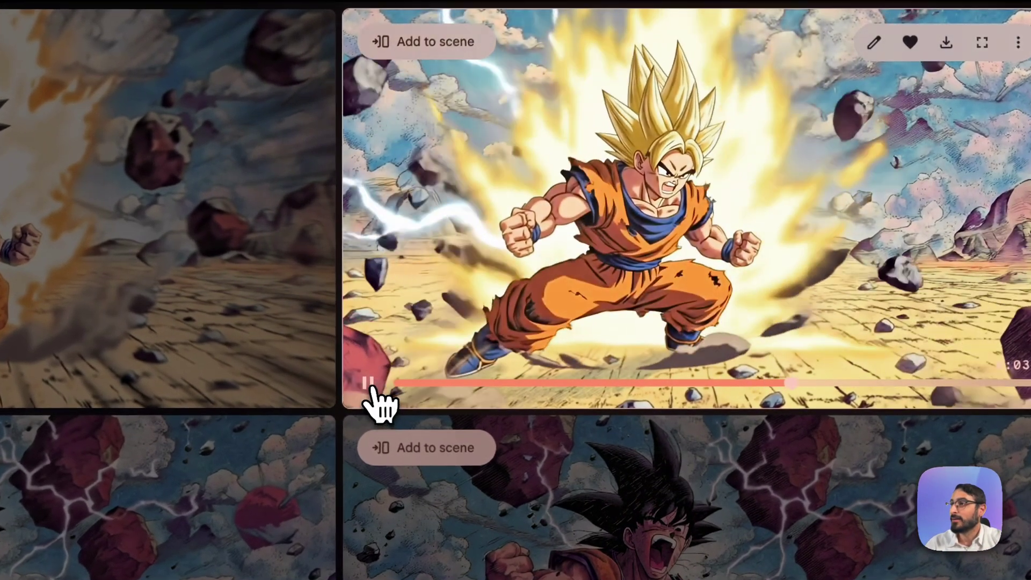
pyautogui.click(370, 385)
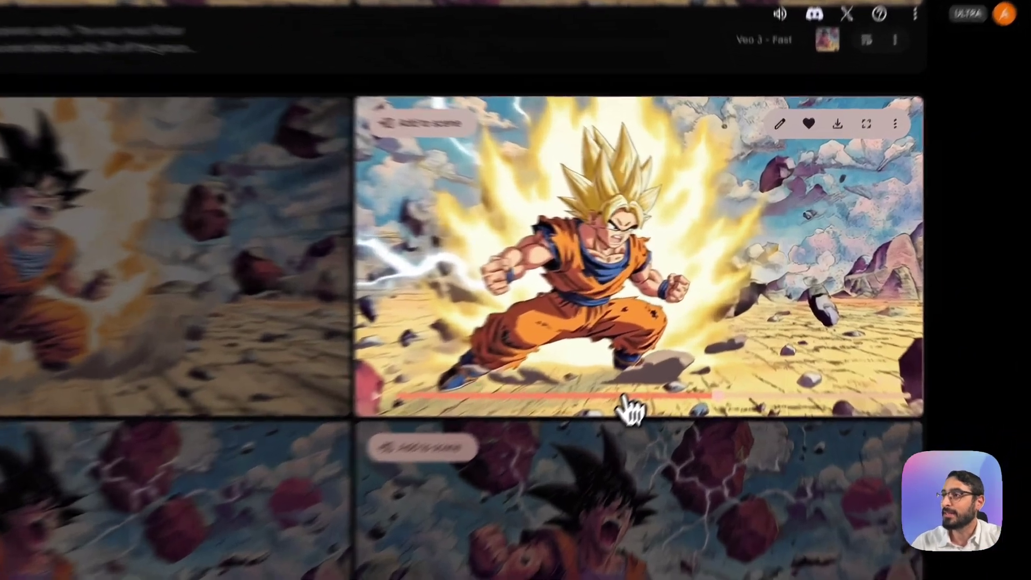
pyautogui.moveTo(626, 400); pyautogui.dragTo(562, 396)
pyautogui.moveTo(504, 436); pyautogui.dragTo(566, 436)
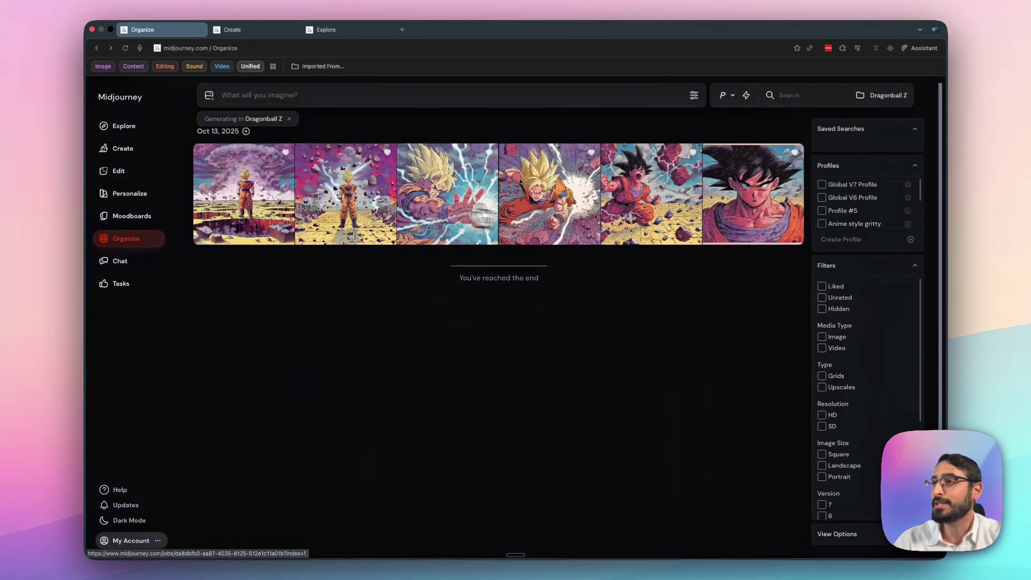
# Set the punching Goku image as the prompt's Omni Reference and close the full-size view
pyautogui.click(559, 211)
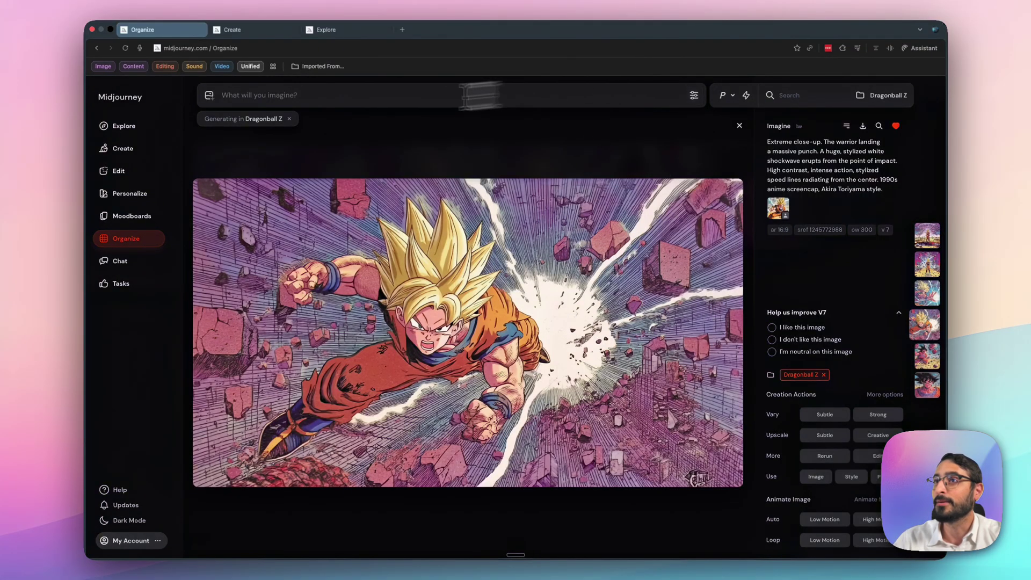
pyautogui.click(209, 95)
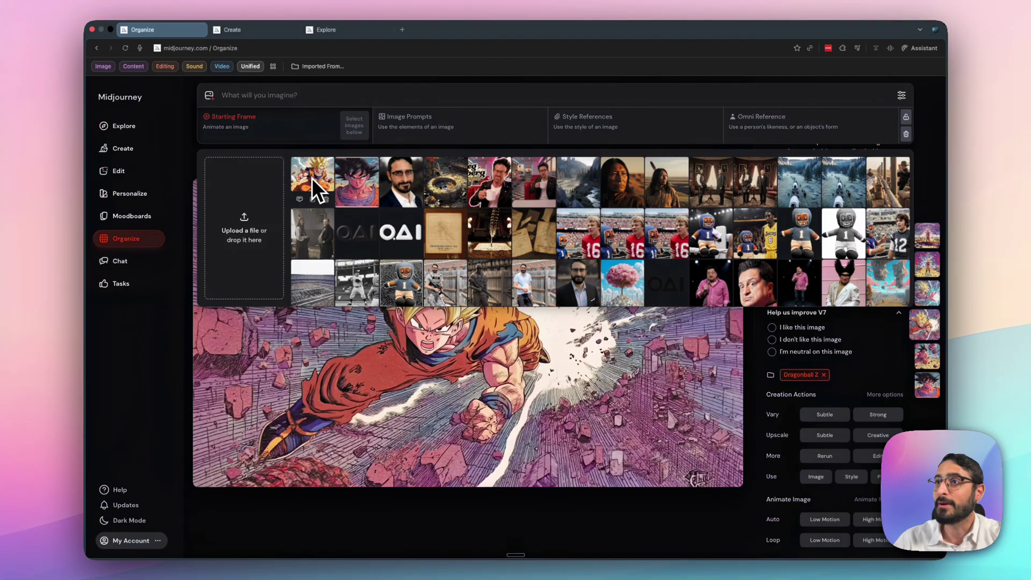
pyautogui.moveTo(308, 180); pyautogui.dragTo(596, 569)
pyautogui.click(739, 126)
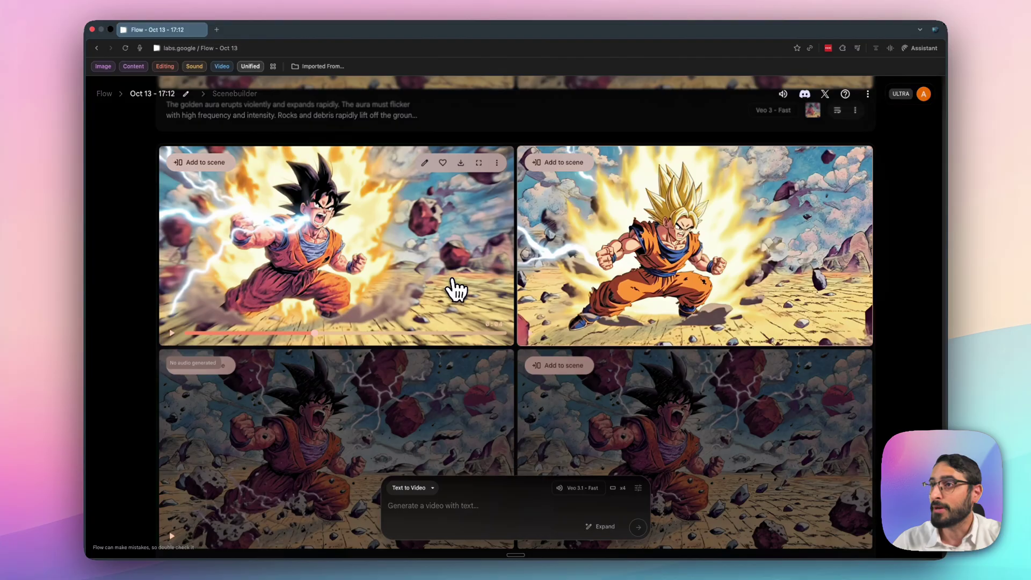
pyautogui.scroll(6, 457, 290)
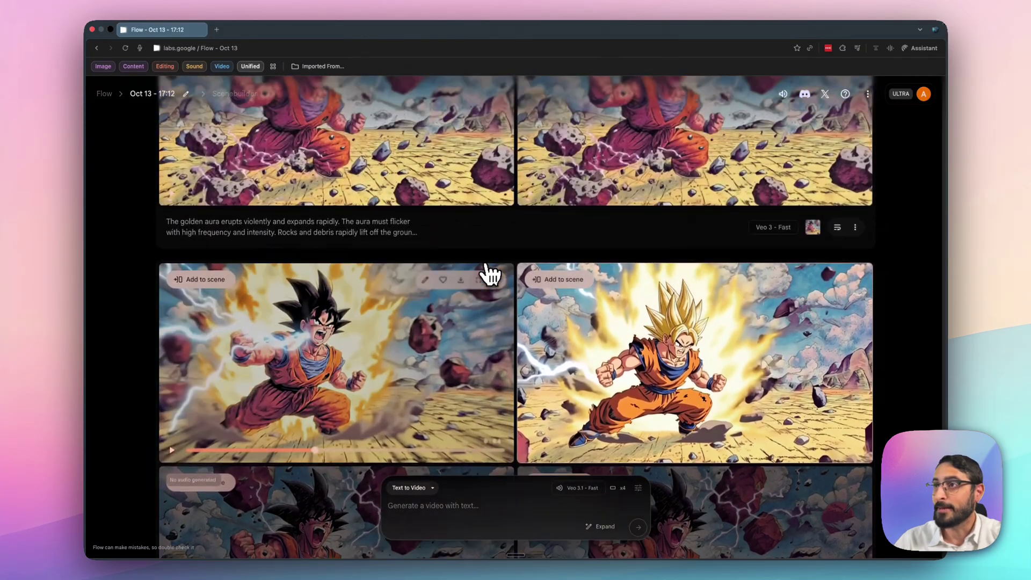
pyautogui.scroll(4, 495, 276)
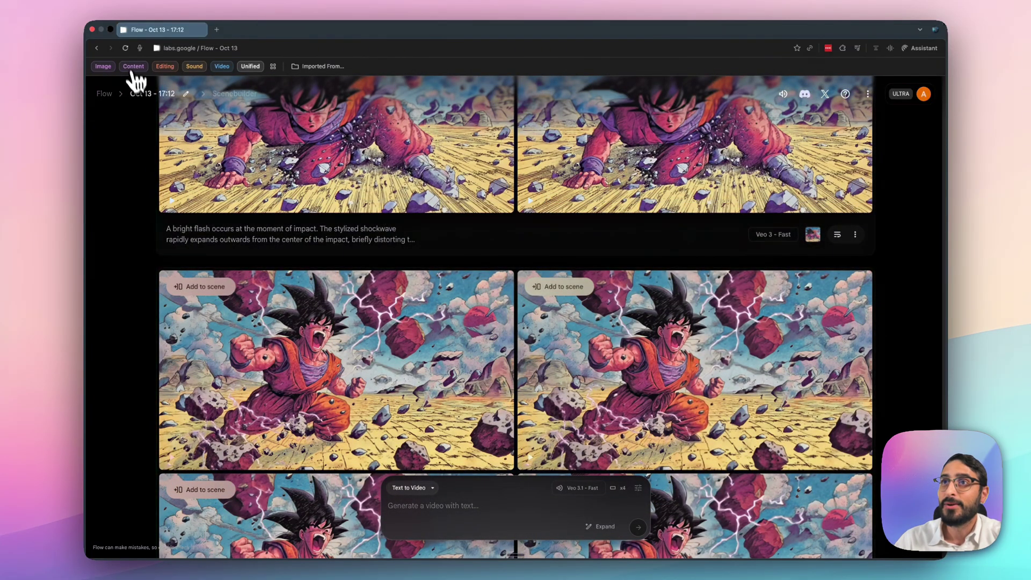
pyautogui.scroll(-4, 288, 287)
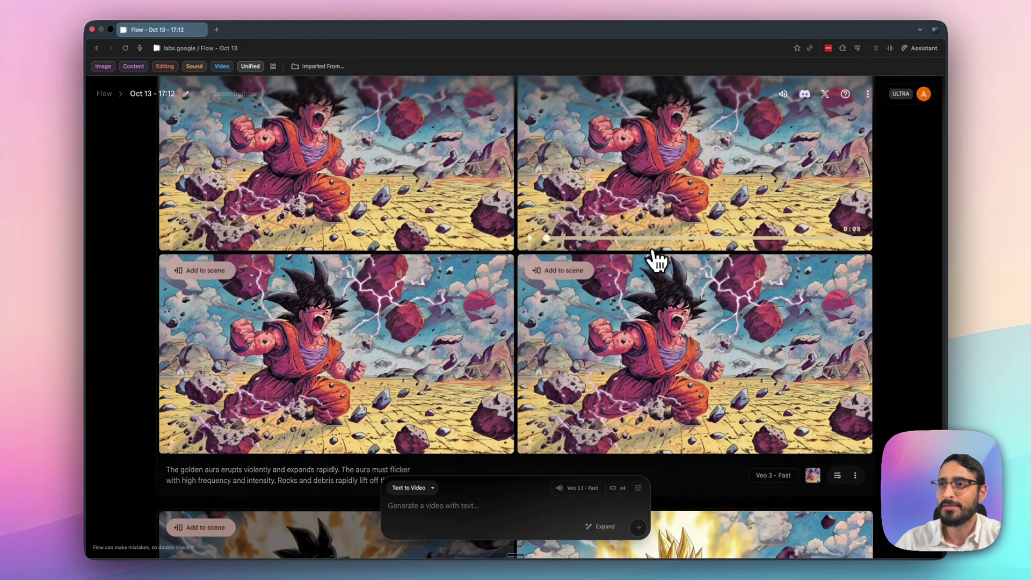
pyautogui.scroll(-10, 559, 421)
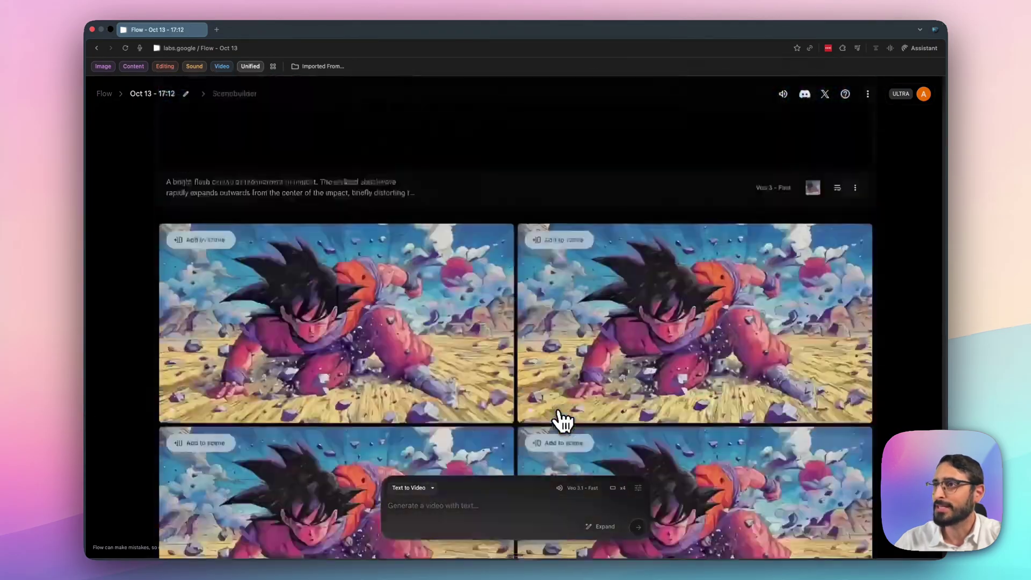
pyautogui.scroll(-10, 561, 422)
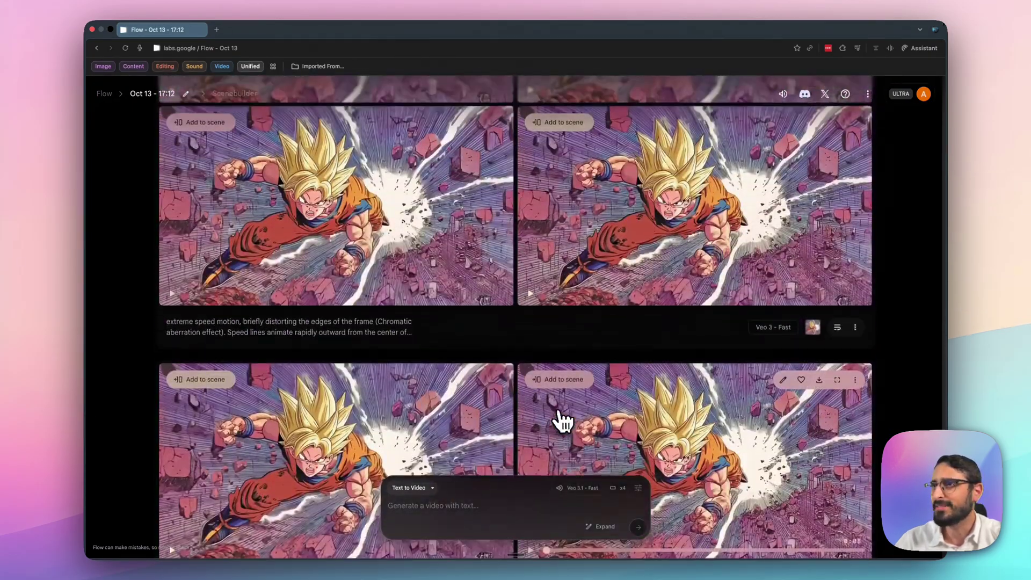
pyautogui.scroll(-10, 561, 422)
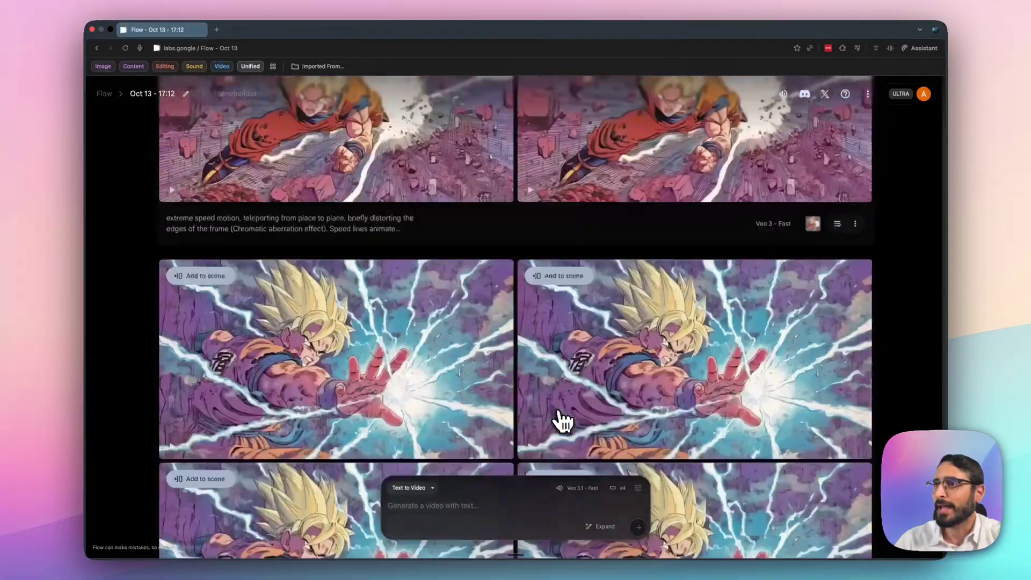
pyautogui.scroll(-4, 561, 422)
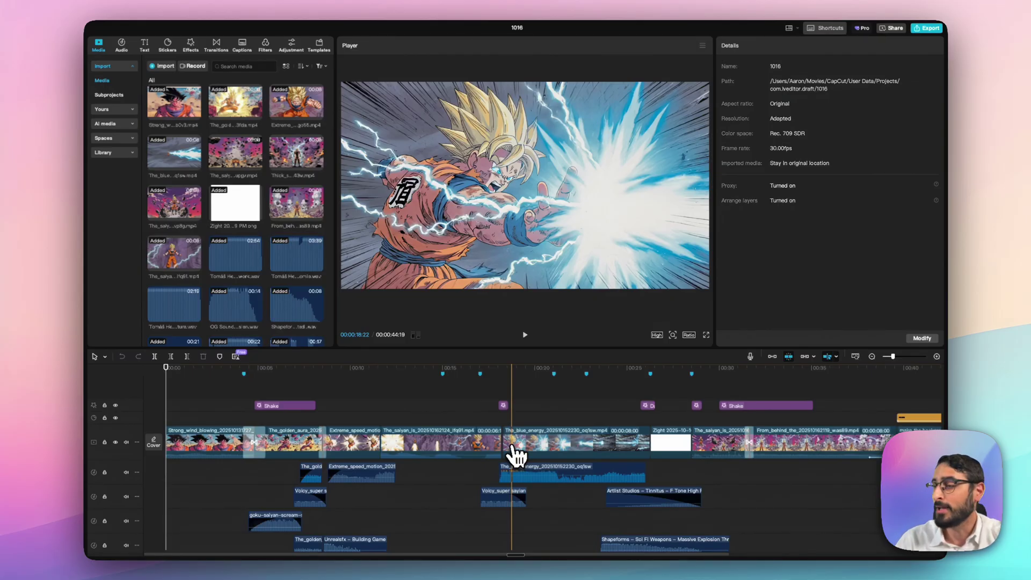
pyautogui.scroll(-1, 774, 505)
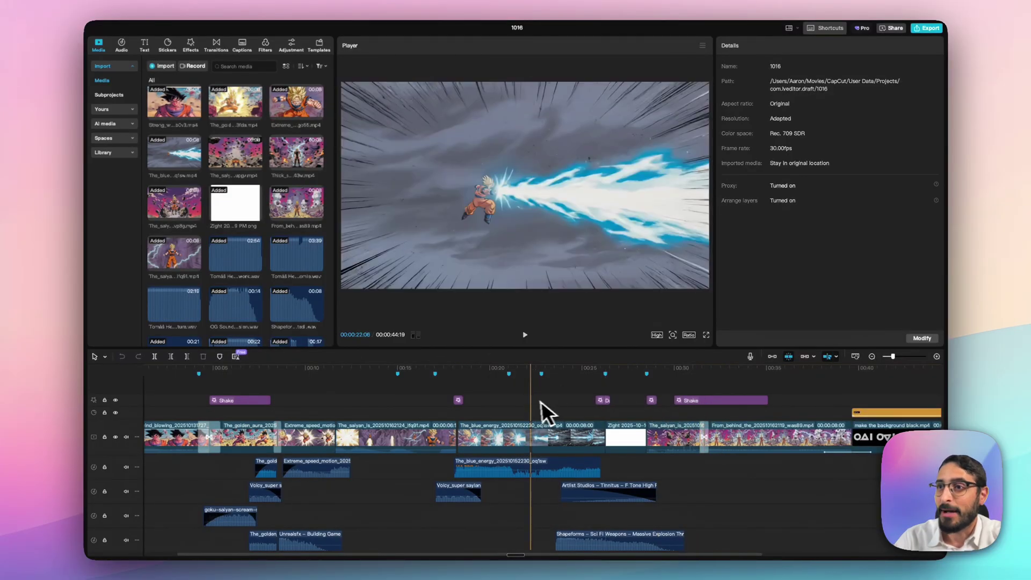
pyautogui.hscroll(-3, 529, 405)
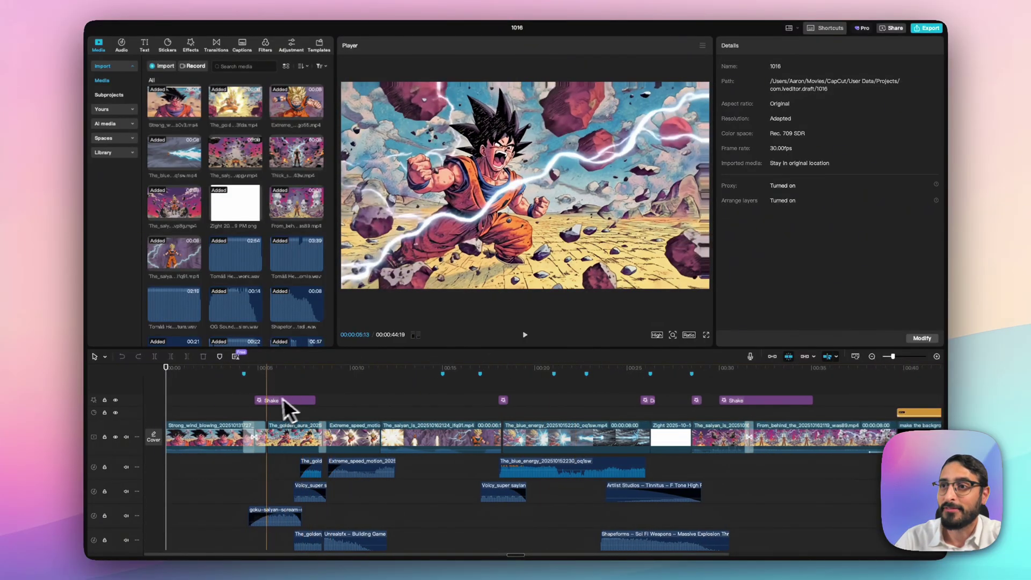
pyautogui.click(191, 44)
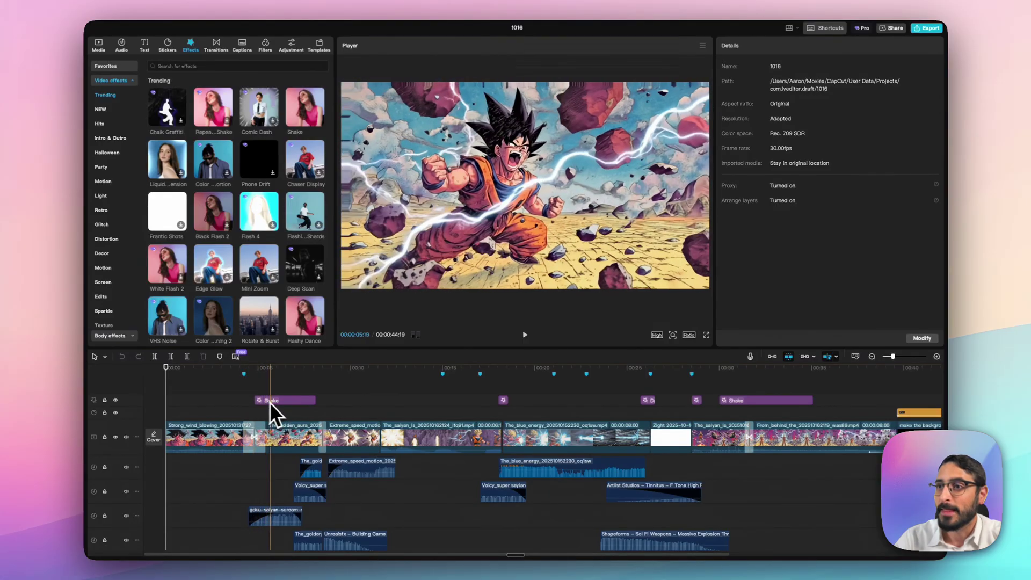
pyautogui.click(278, 401)
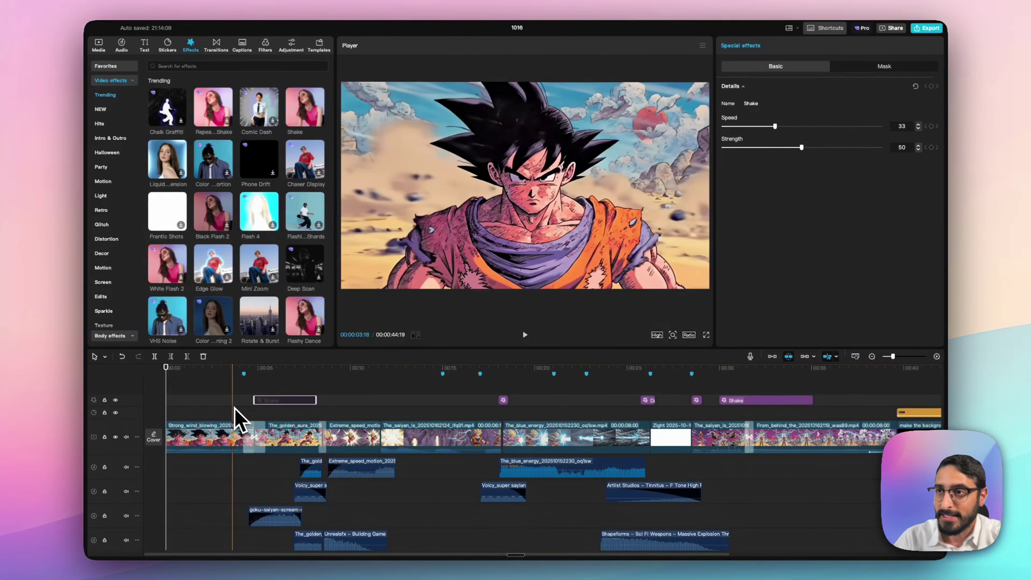
pyautogui.click(234, 403)
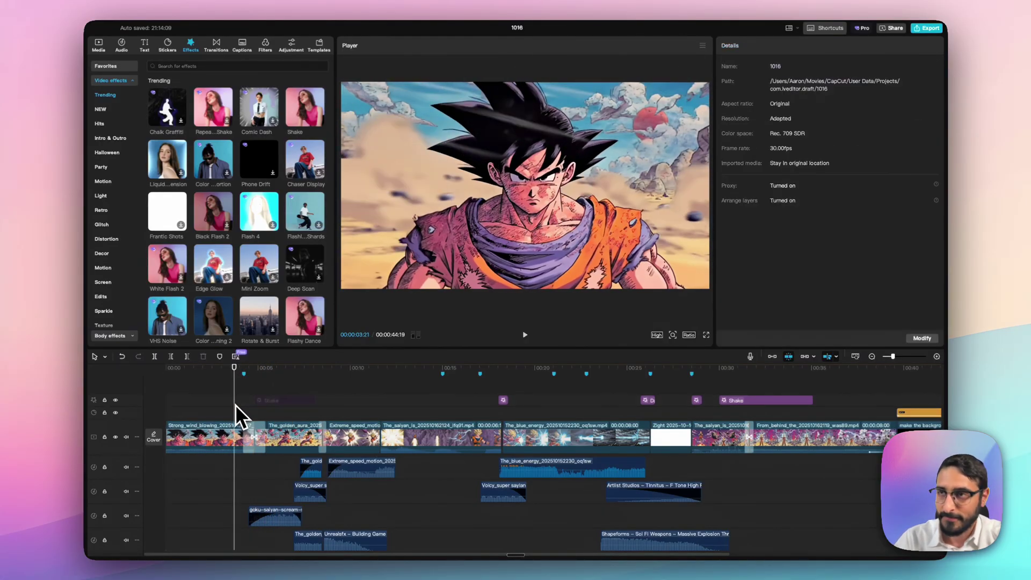
pyautogui.press('space')
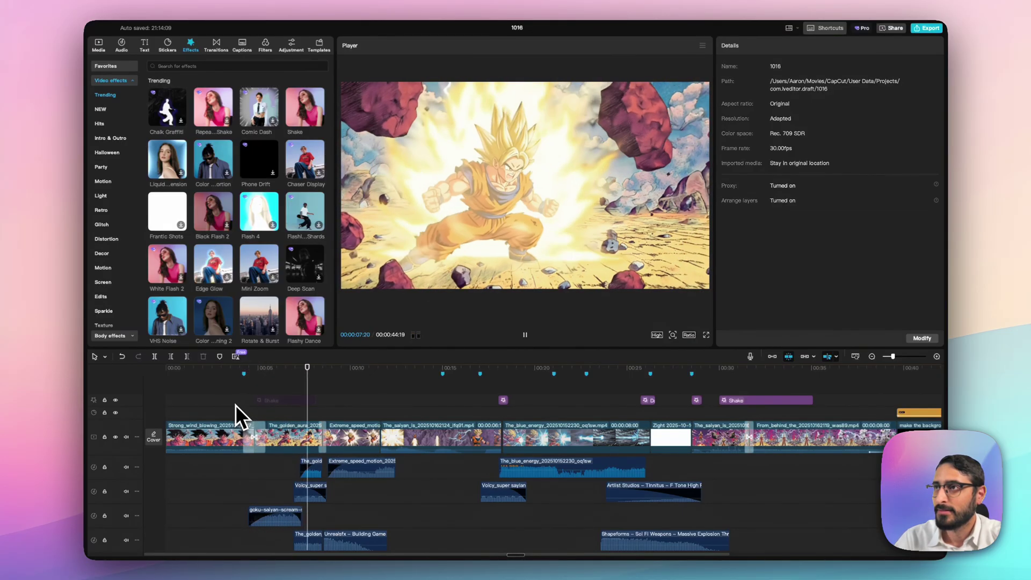
pyautogui.press('space')
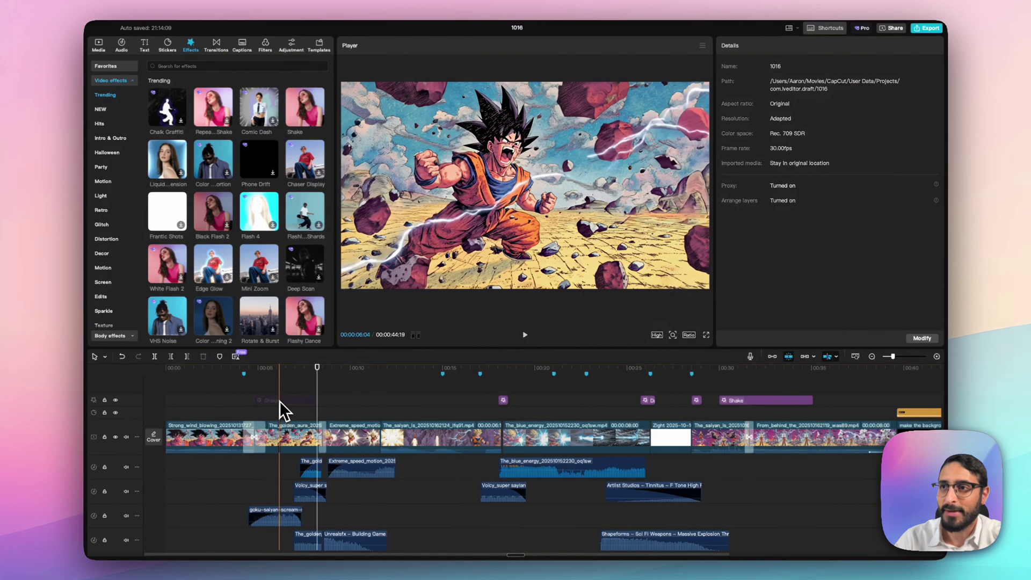
pyautogui.click(280, 402)
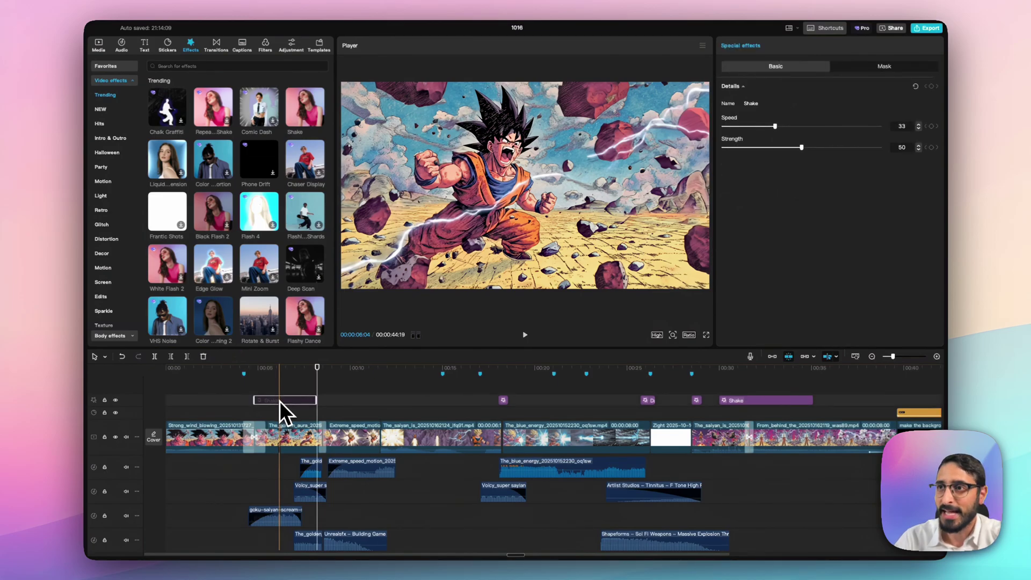
pyautogui.click(243, 404)
pyautogui.press('space')
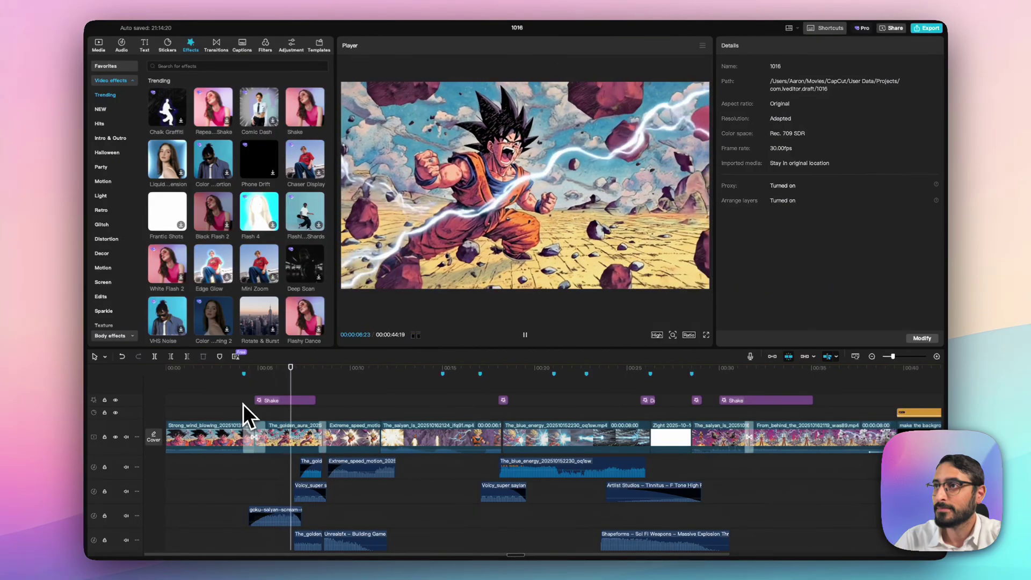
pyautogui.press('space')
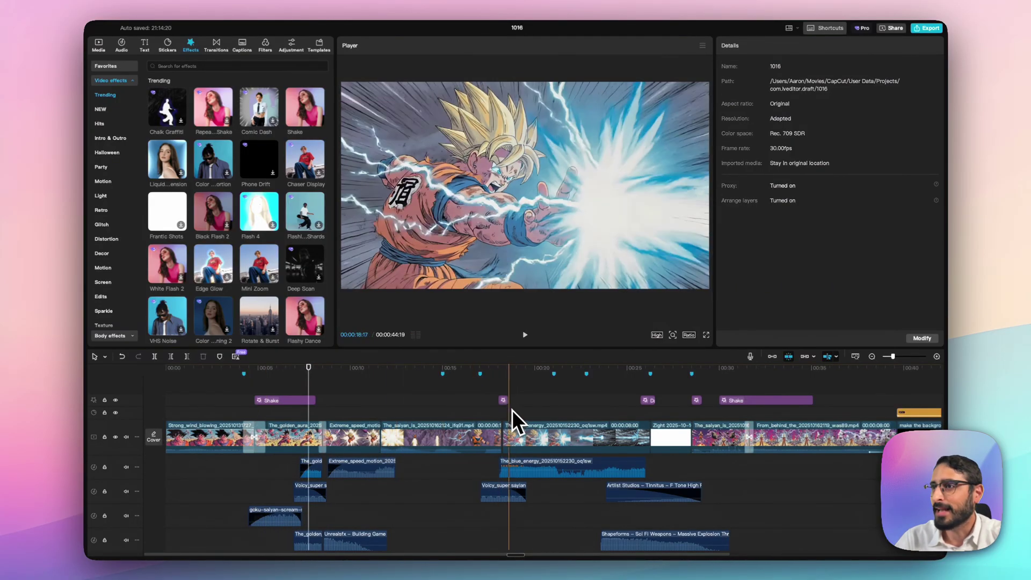
pyautogui.click(503, 401)
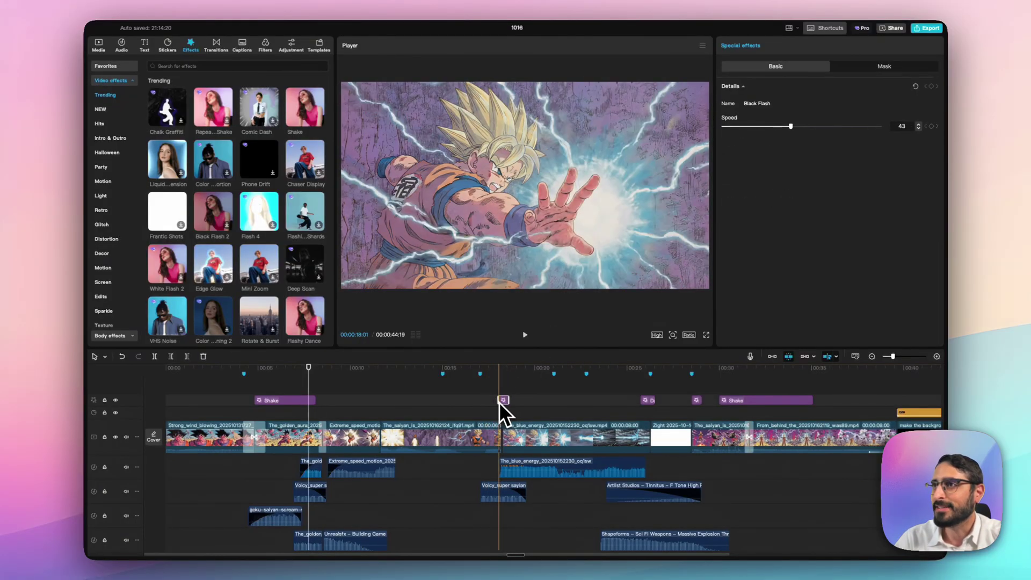
pyautogui.click(490, 415)
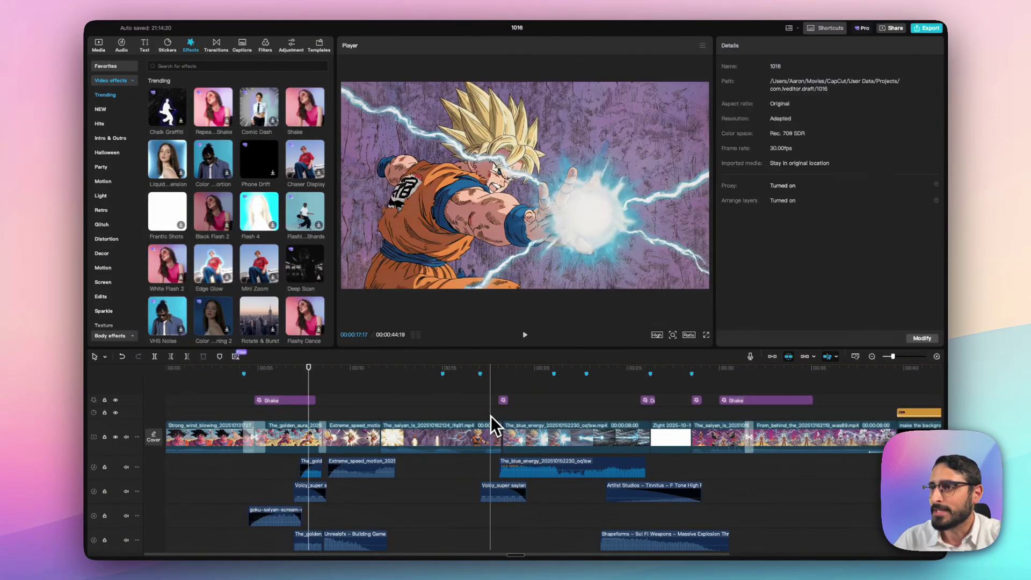
pyautogui.press('space')
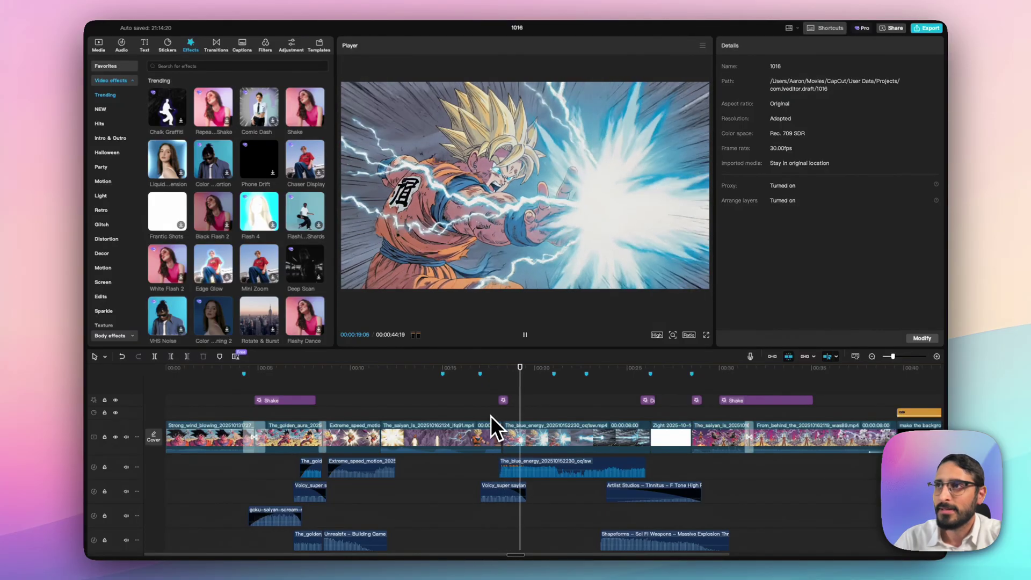
pyautogui.press('space')
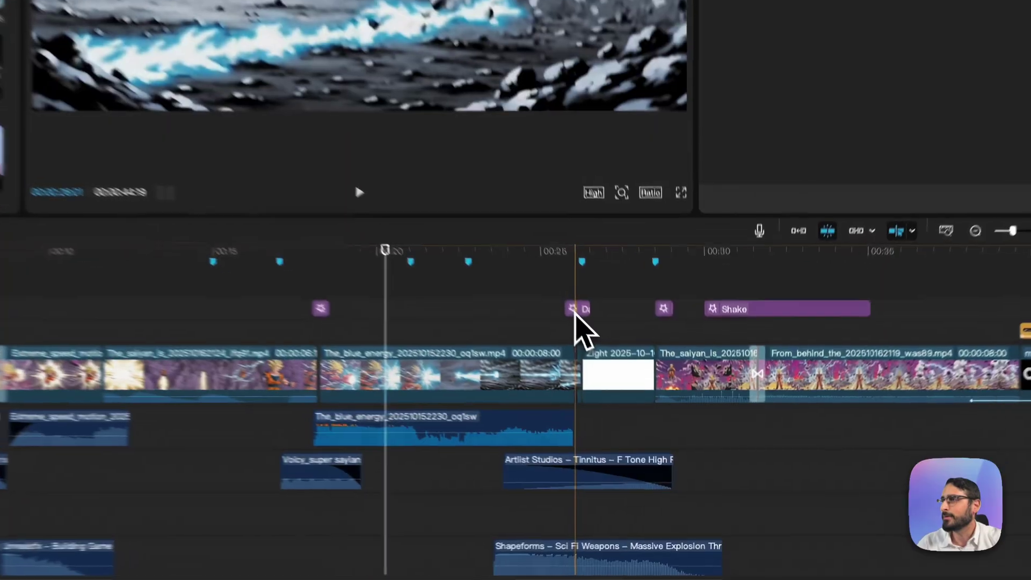
pyautogui.click(575, 308)
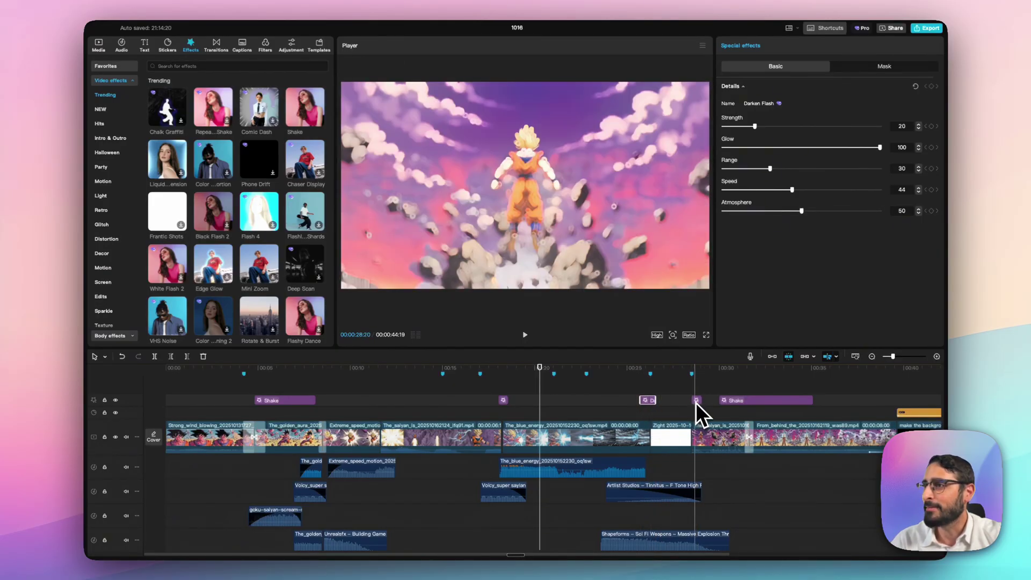
pyautogui.click(696, 400)
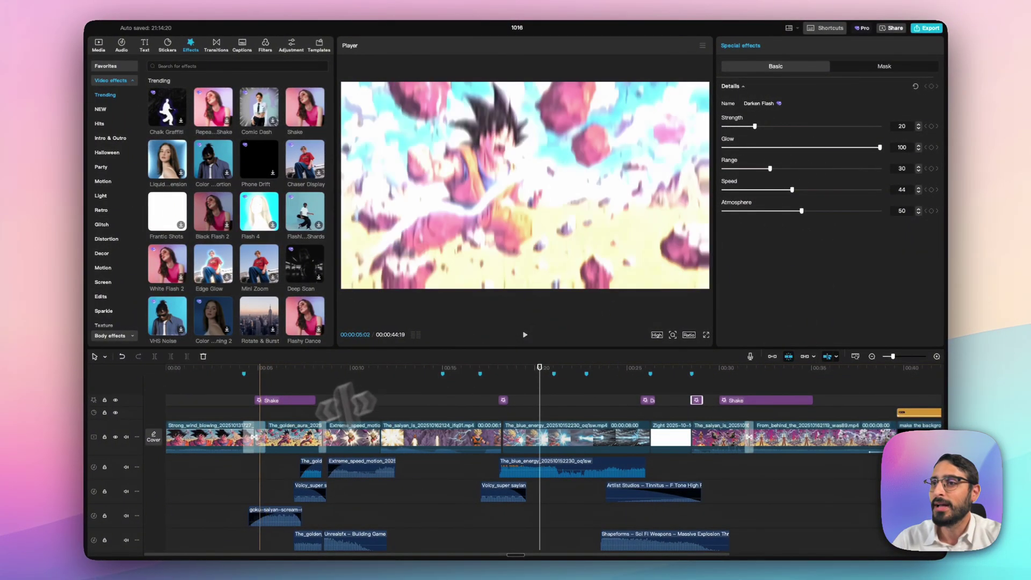
pyautogui.click(303, 402)
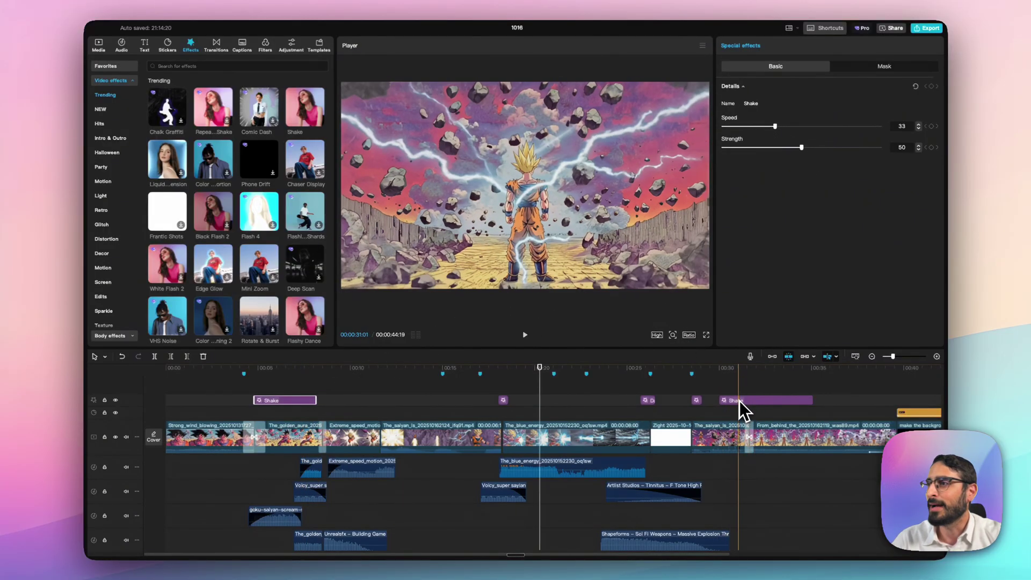
pyautogui.click(740, 401)
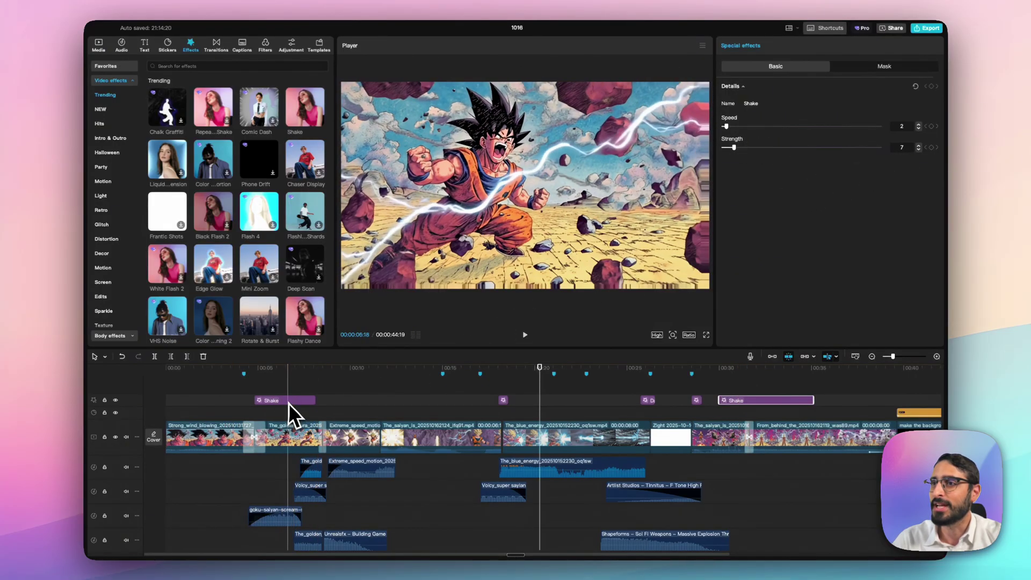
pyautogui.click(288, 402)
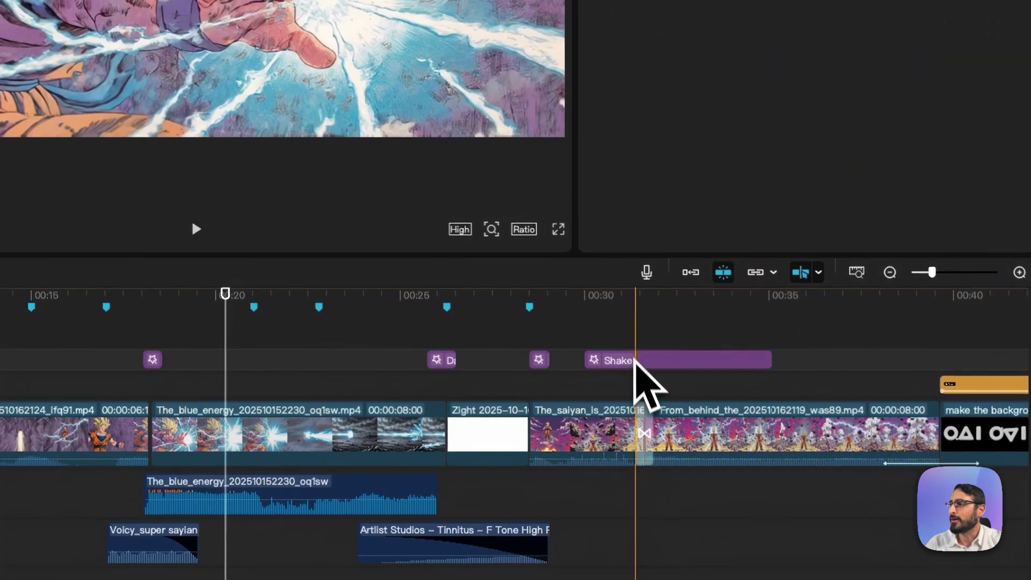
pyautogui.click(565, 354)
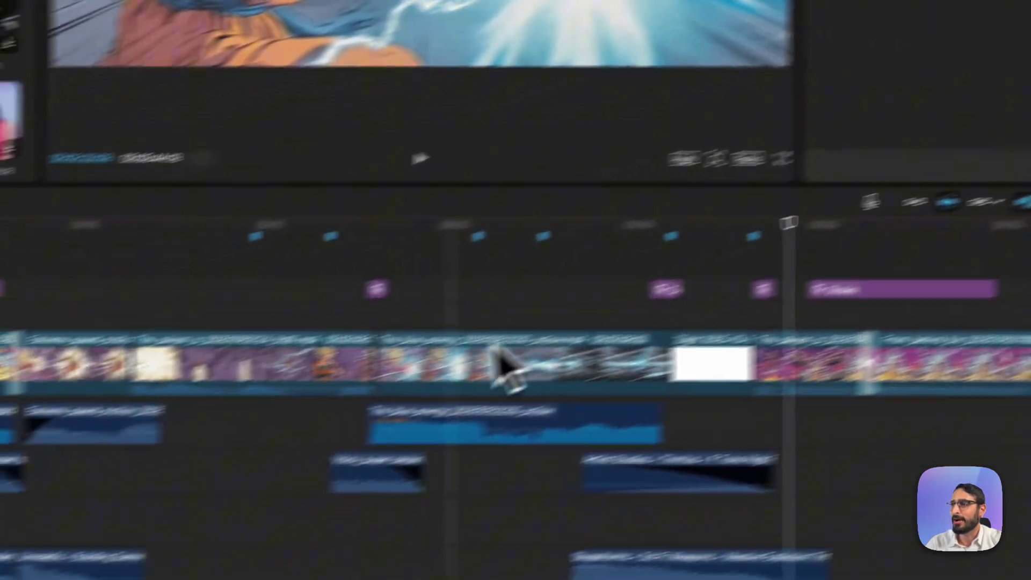
pyautogui.click(0, 423)
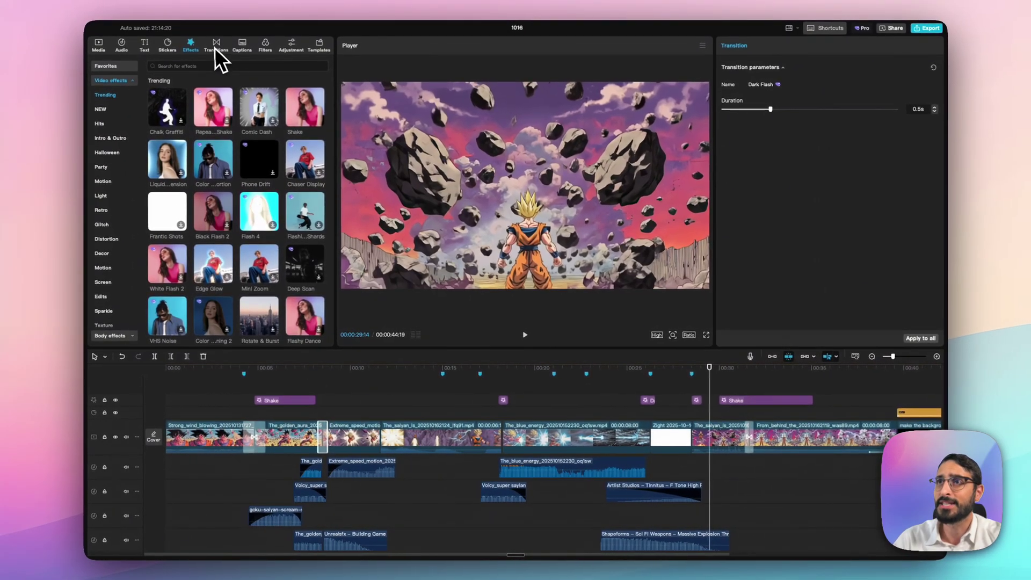
# Check the Duration values of the transitions between the opening Goku clips
pyautogui.click(215, 28)
pyautogui.click(196, 65)
pyautogui.click(254, 434)
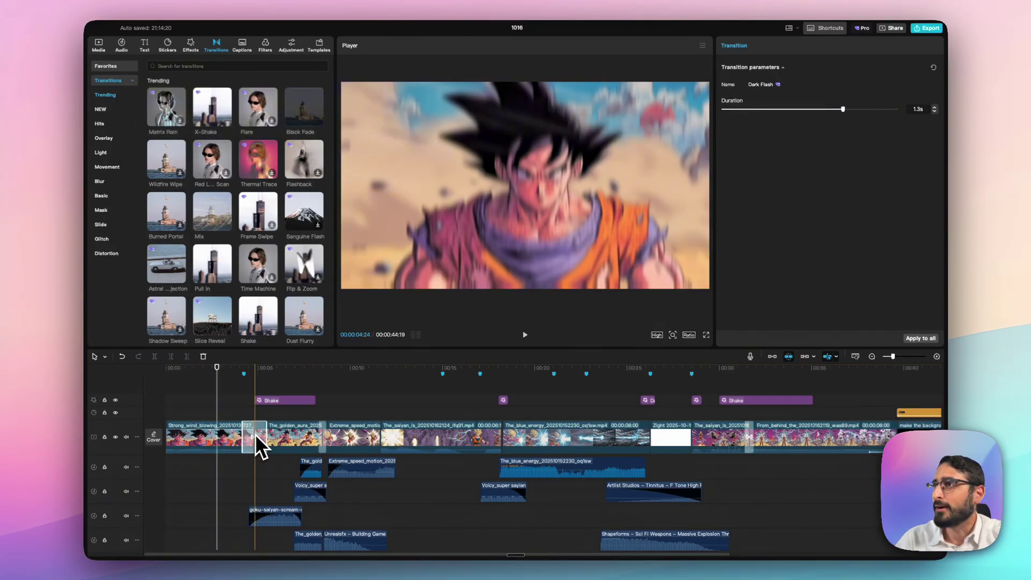
pyautogui.moveTo(334, 446); pyautogui.dragTo(324, 437)
pyautogui.click(255, 443)
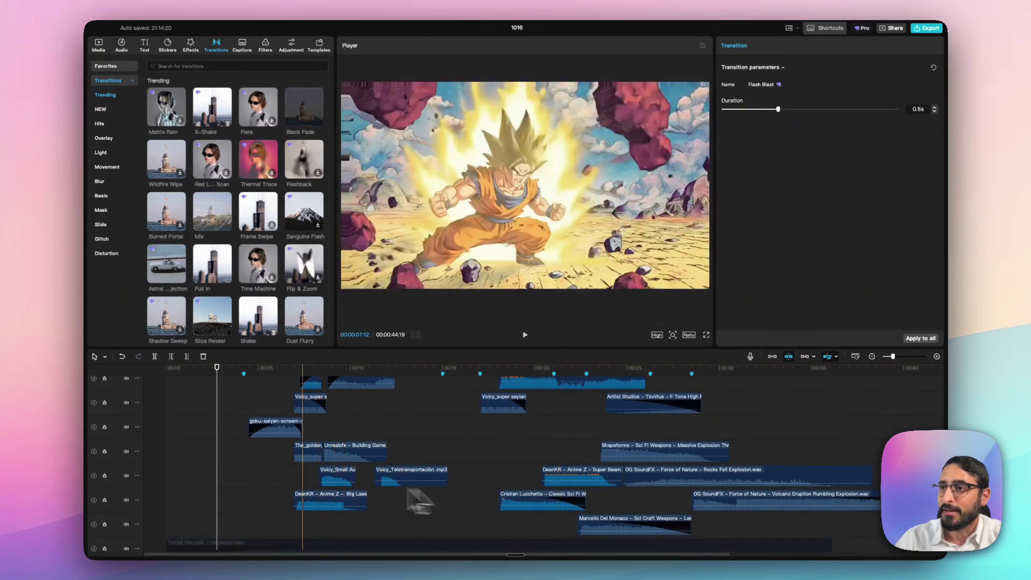
pyautogui.scroll(3, 491, 484)
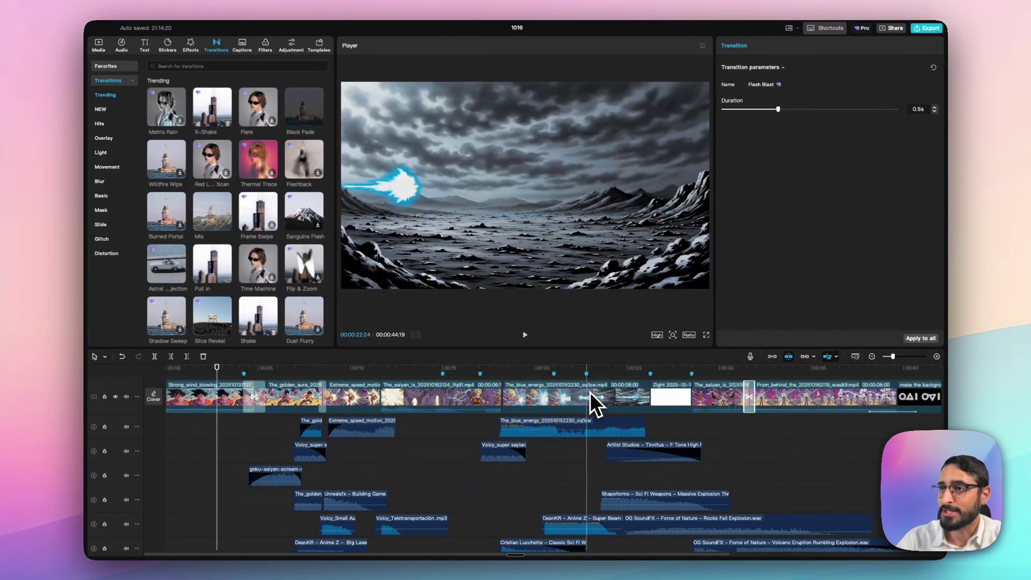
pyautogui.scroll(-3, 331, 482)
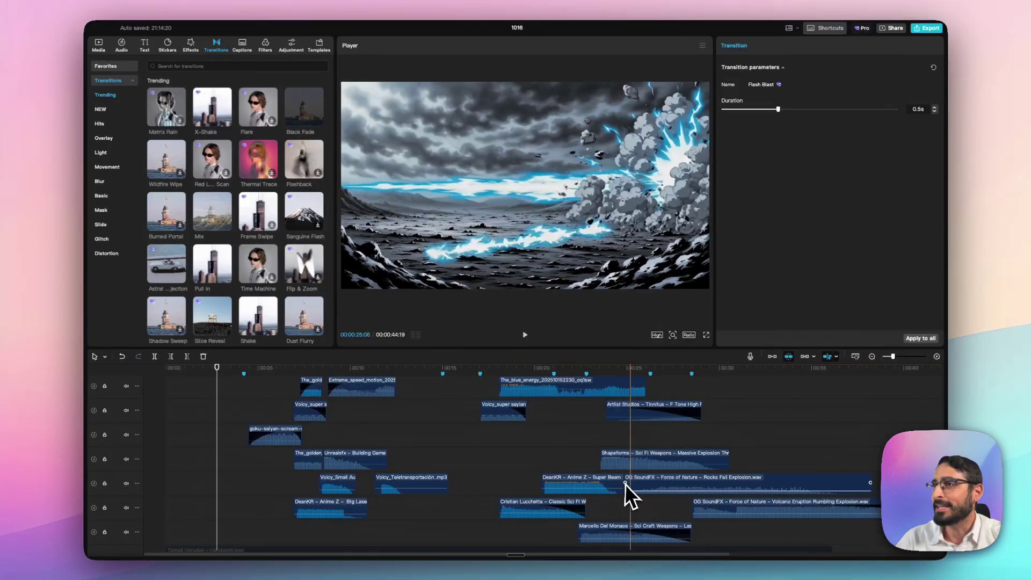
pyautogui.hscroll(5, 668, 490)
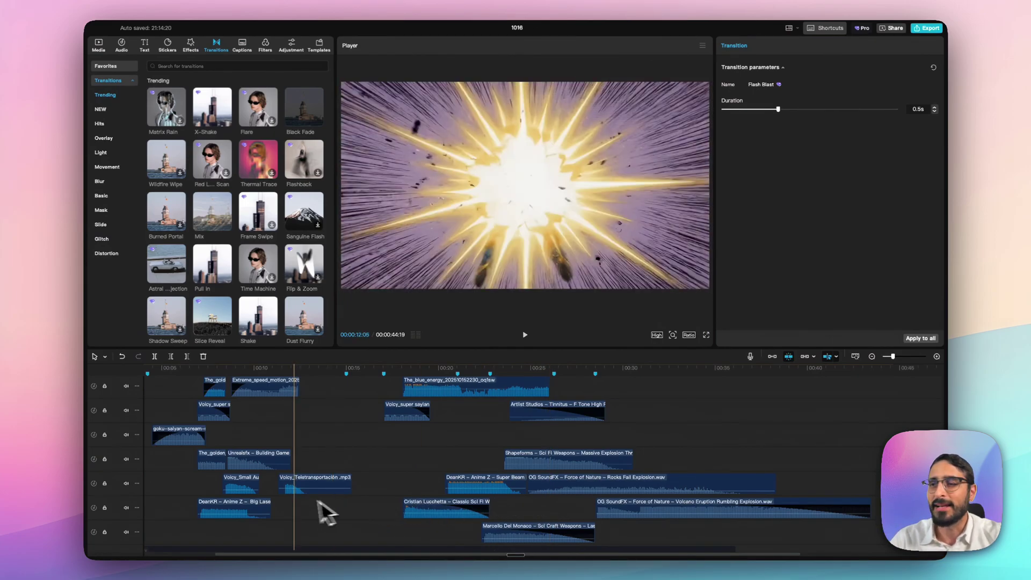
pyautogui.scroll(-3, 301, 502)
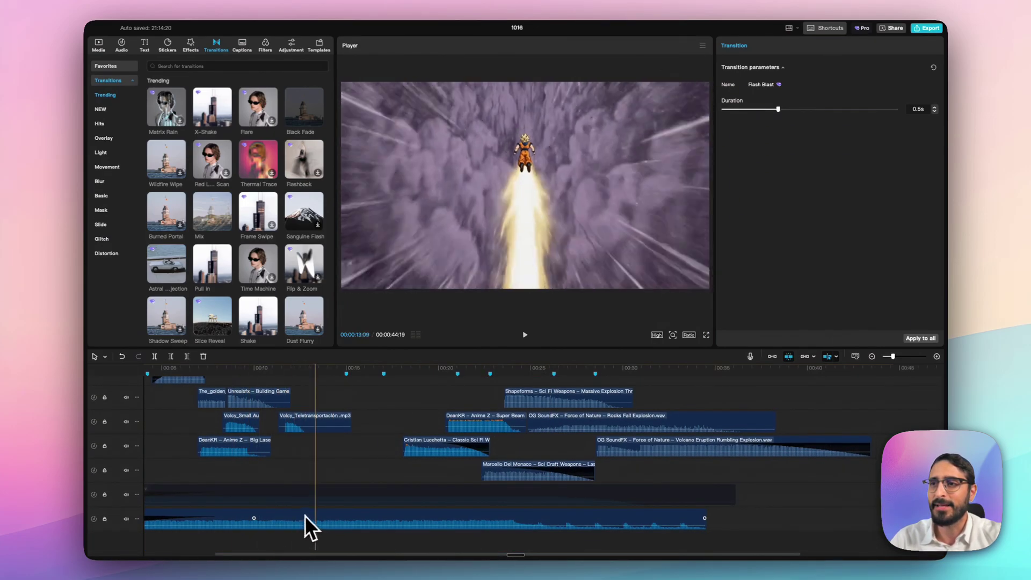
# Move the background music clip to the start of the timeline at 00:00
pyautogui.click(290, 518)
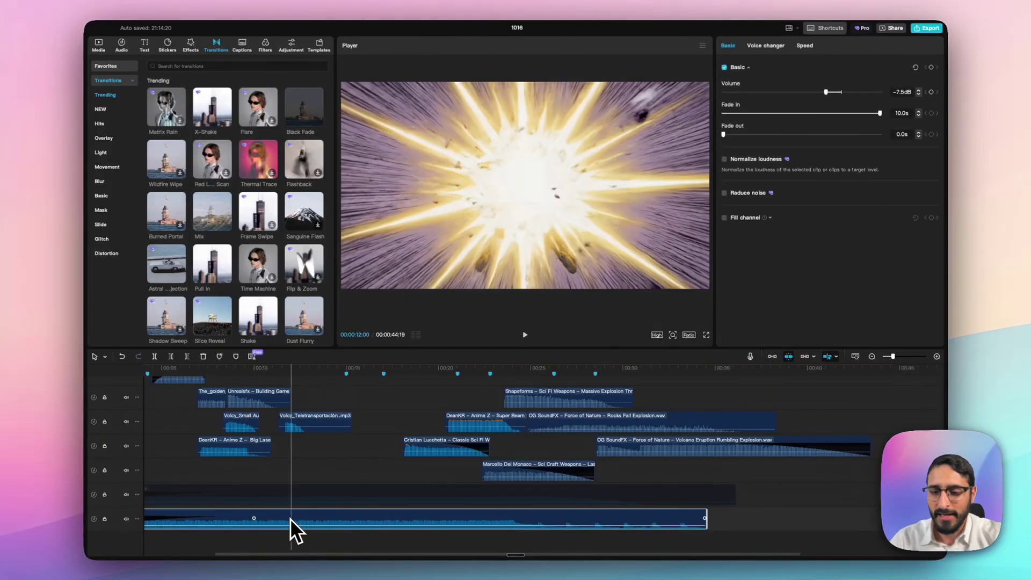
pyautogui.moveTo(289, 517); pyautogui.dragTo(217, 494)
pyautogui.click(168, 461)
# Play the sequence from the start, checking the music's volume and 10-second fade-in
pyautogui.press('space')
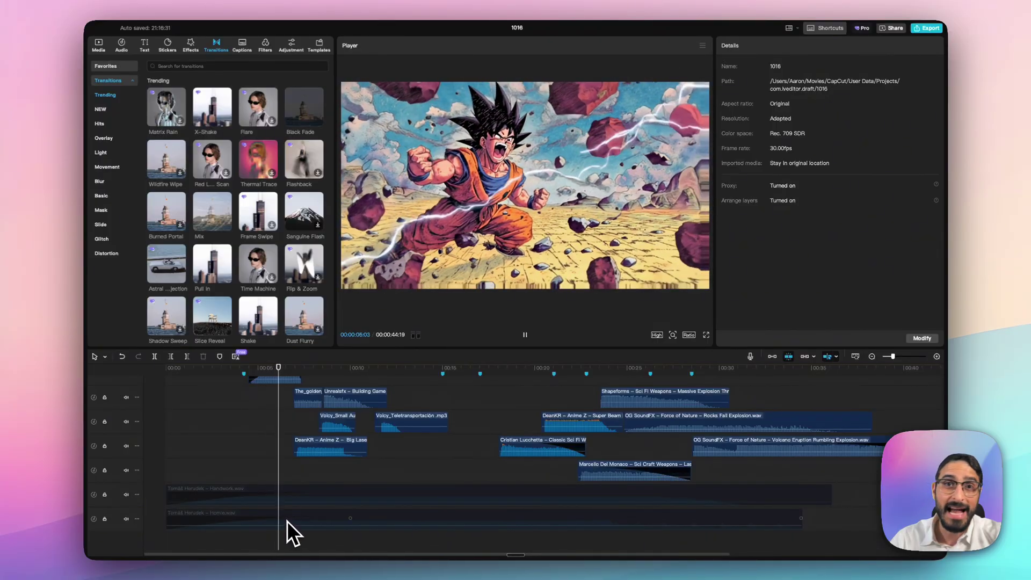
pyautogui.click(305, 518)
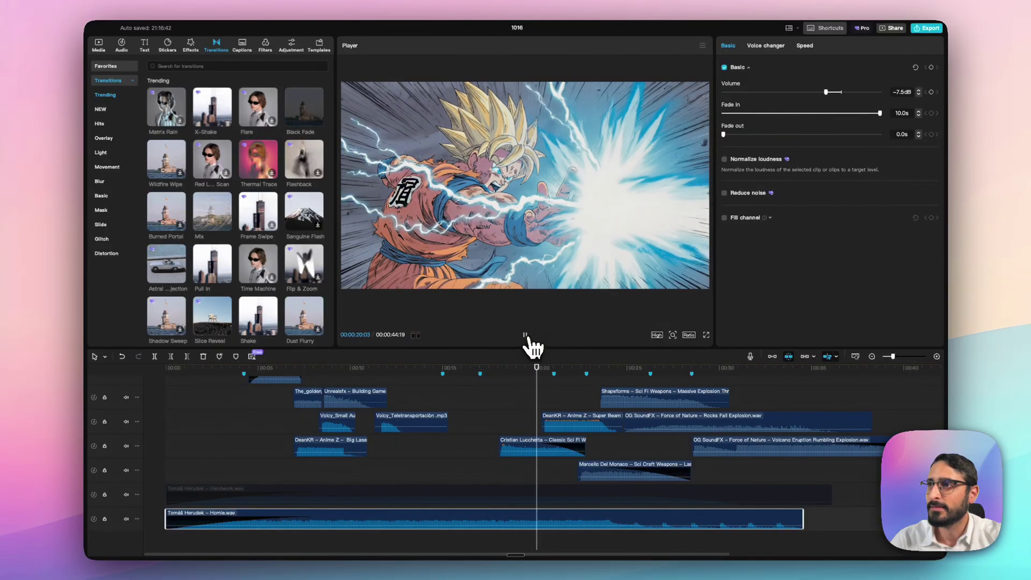
pyautogui.click(527, 339)
pyautogui.click(437, 449)
pyautogui.scroll(3, 437, 449)
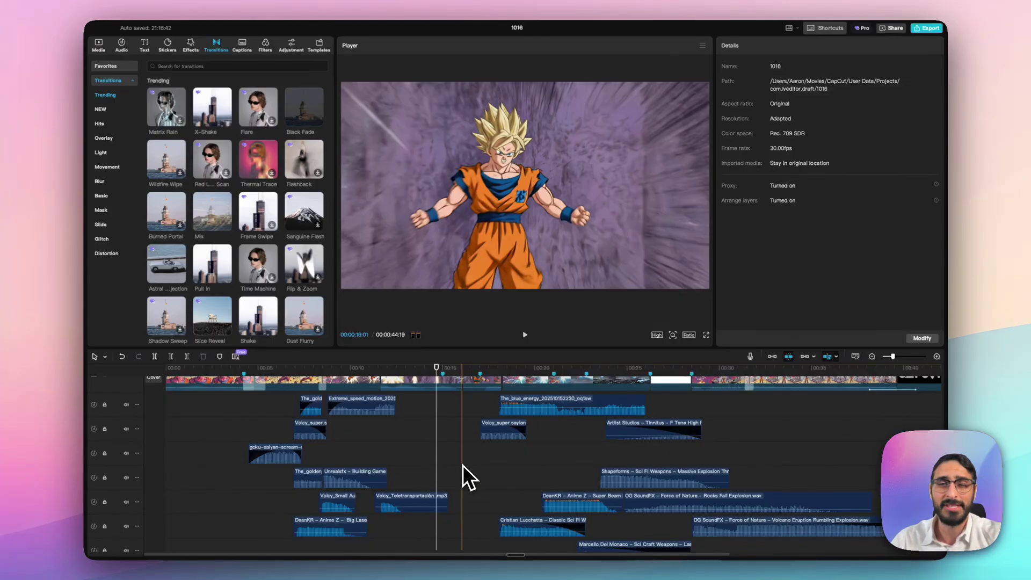
pyautogui.scroll(-1, 515, 492)
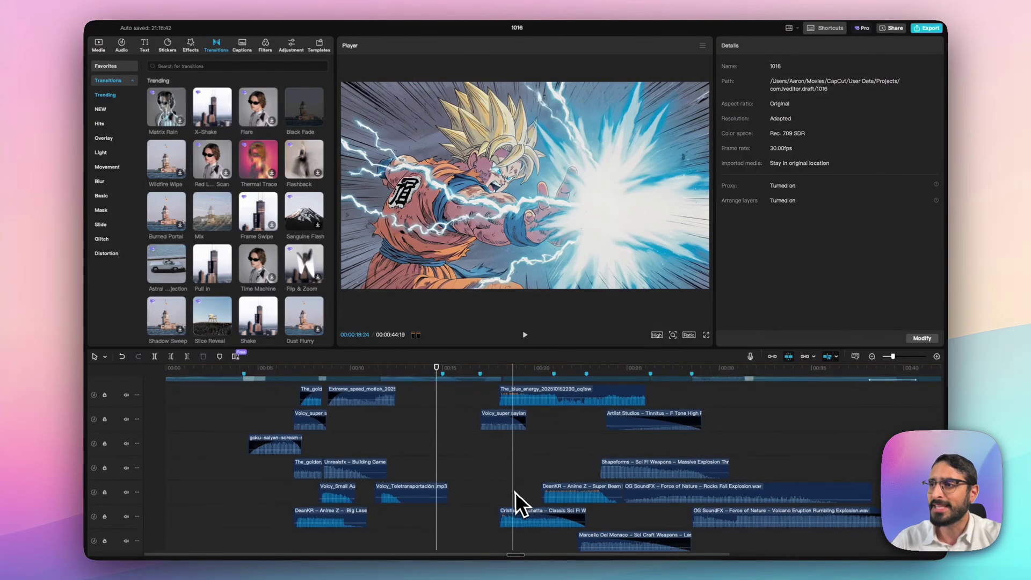
pyautogui.scroll(-1, 514, 491)
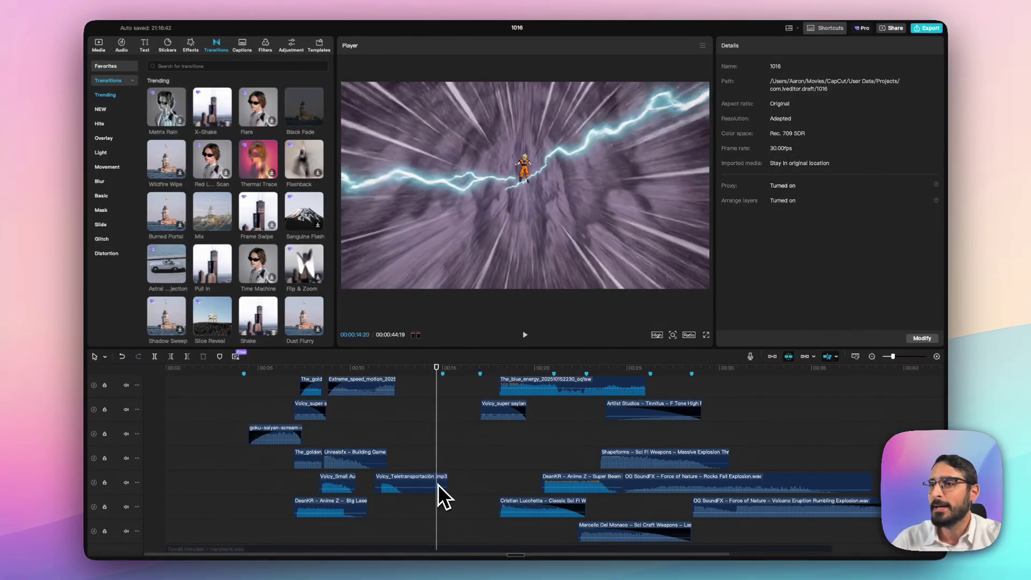
pyautogui.scroll(5, 478, 481)
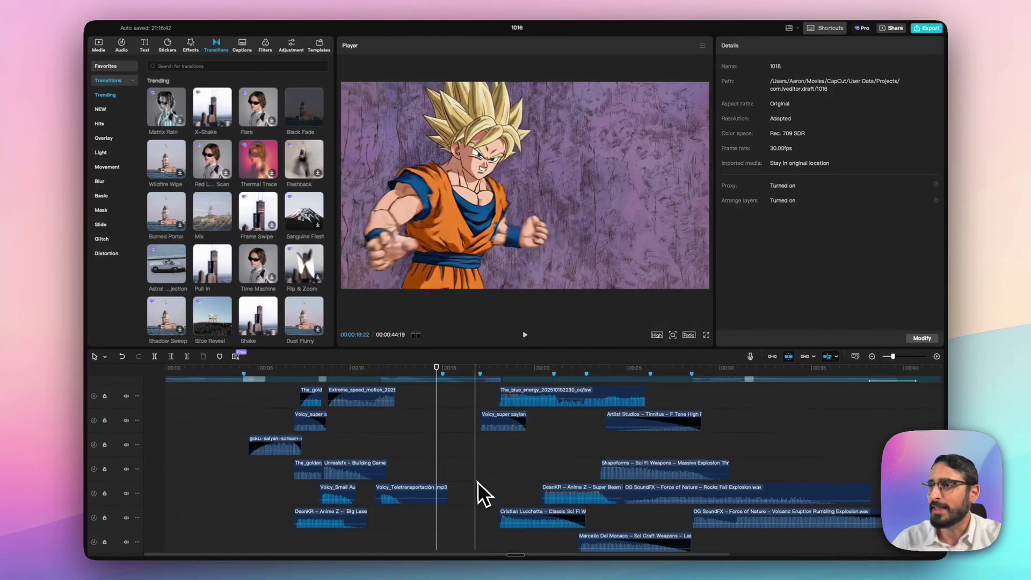
pyautogui.scroll(3, 501, 495)
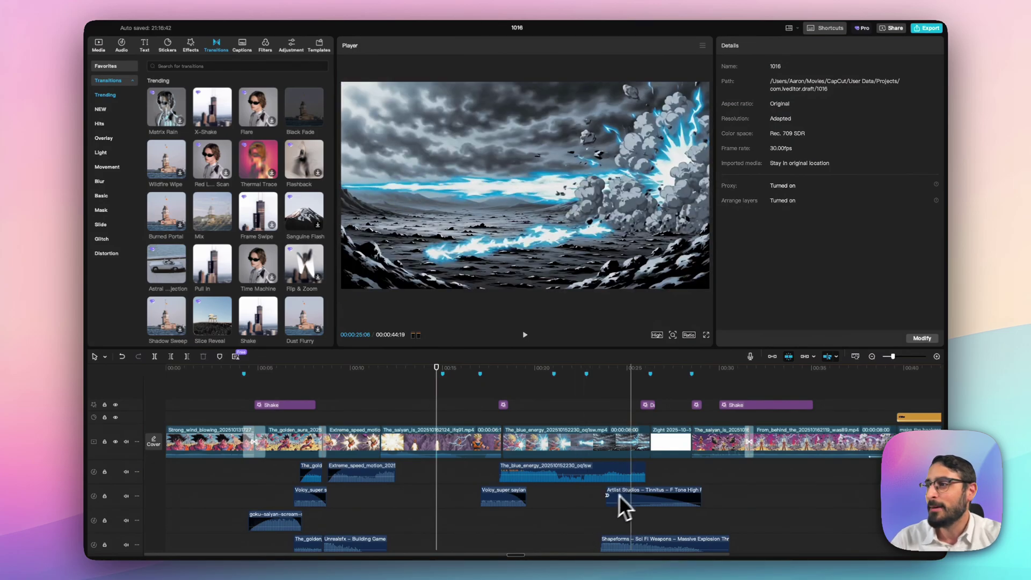
pyautogui.scroll(-3, 631, 489)
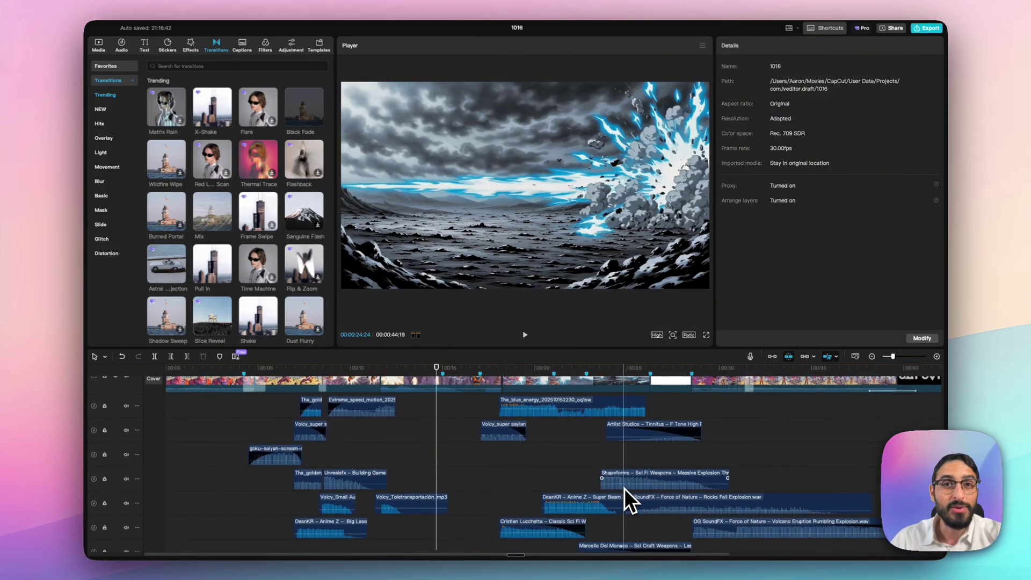
pyautogui.scroll(1, 472, 461)
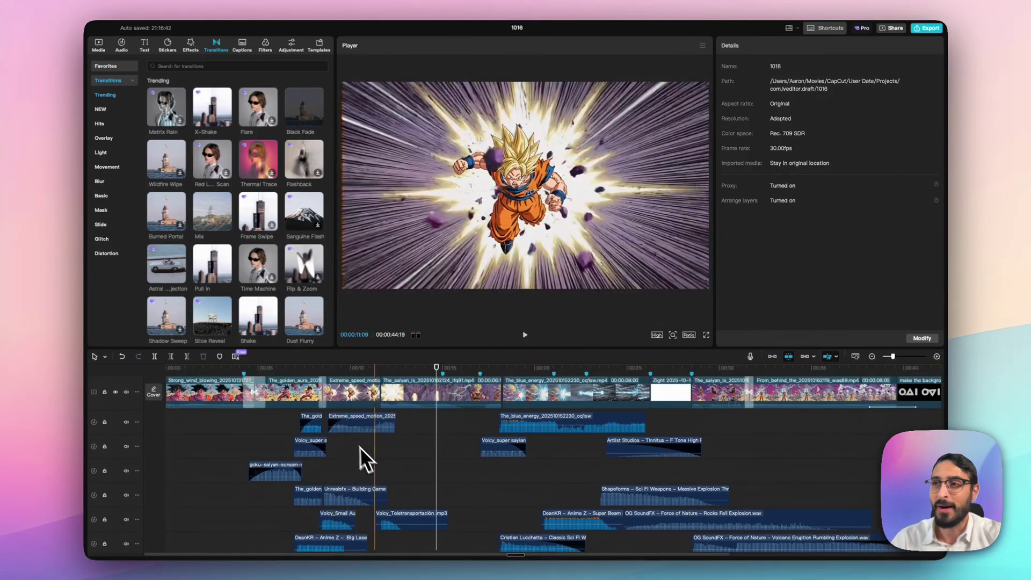
pyautogui.scroll(1, 378, 466)
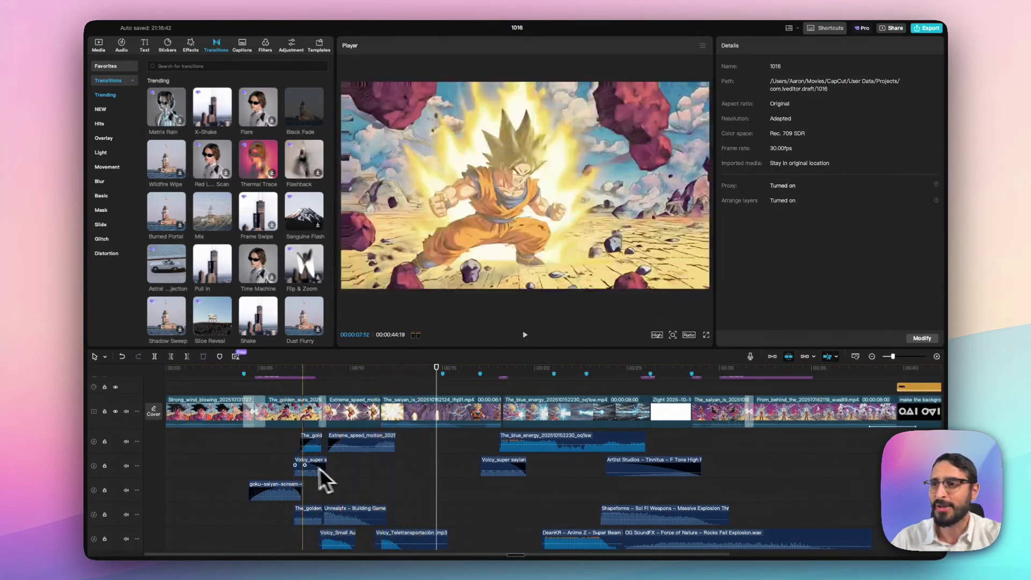
pyautogui.scroll(-1, 580, 513)
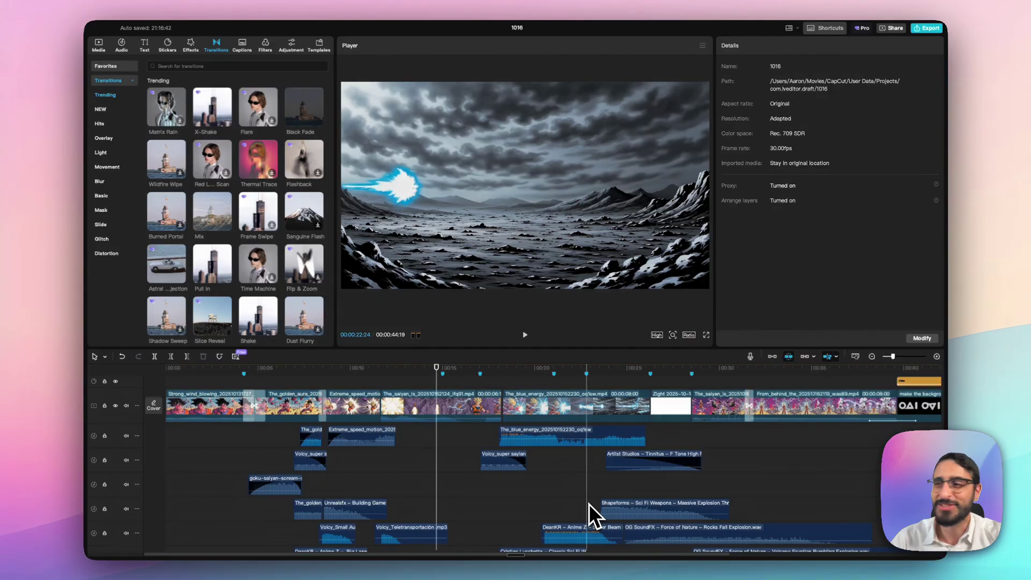
pyautogui.scroll(3, 593, 516)
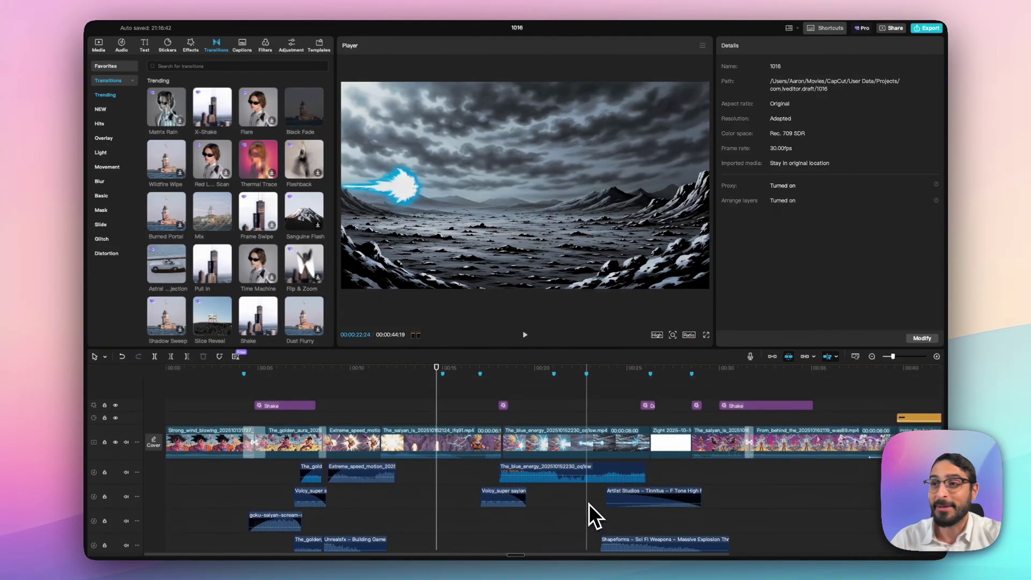